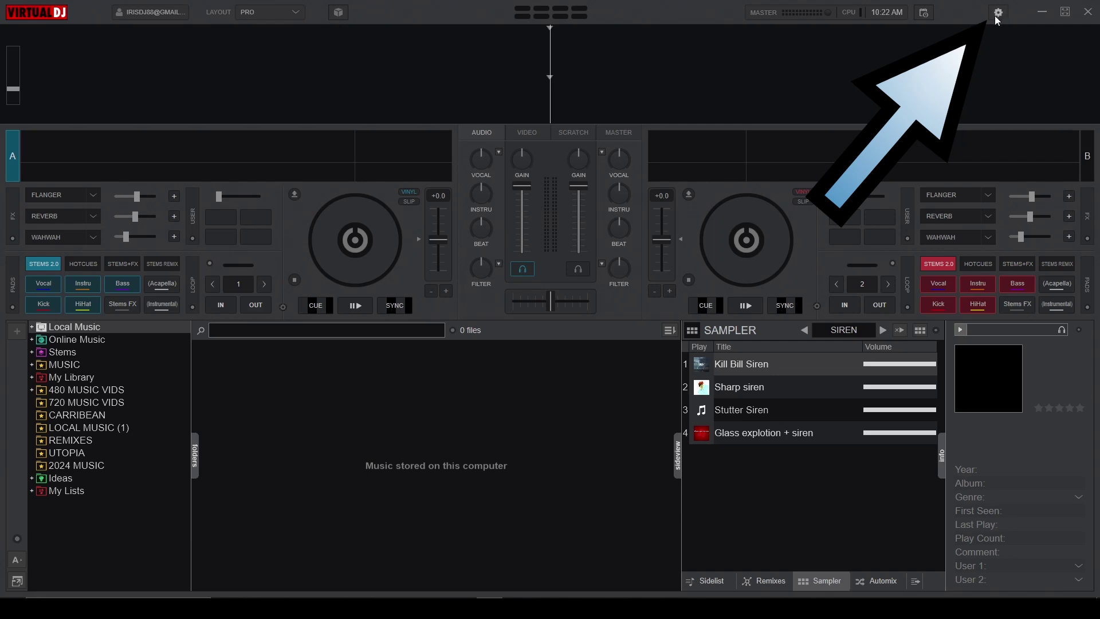
- Open Options & Tweaks in the ALL category and scroll through the full list
{"action": "left_click", "coordinate": [999, 13]}
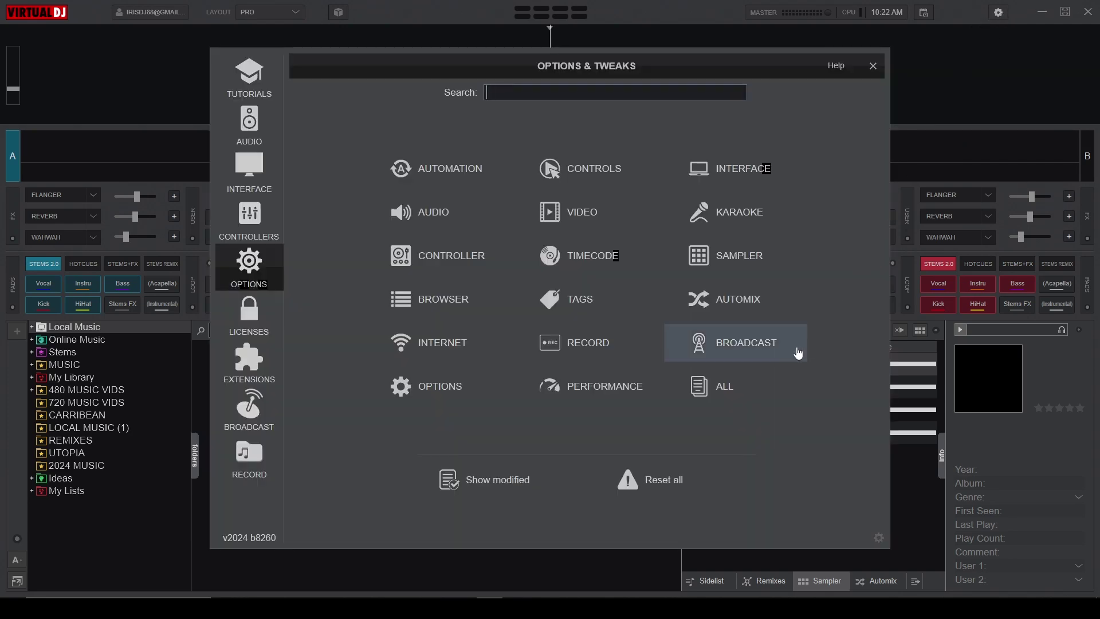
{"action": "left_click", "coordinate": [760, 381]}
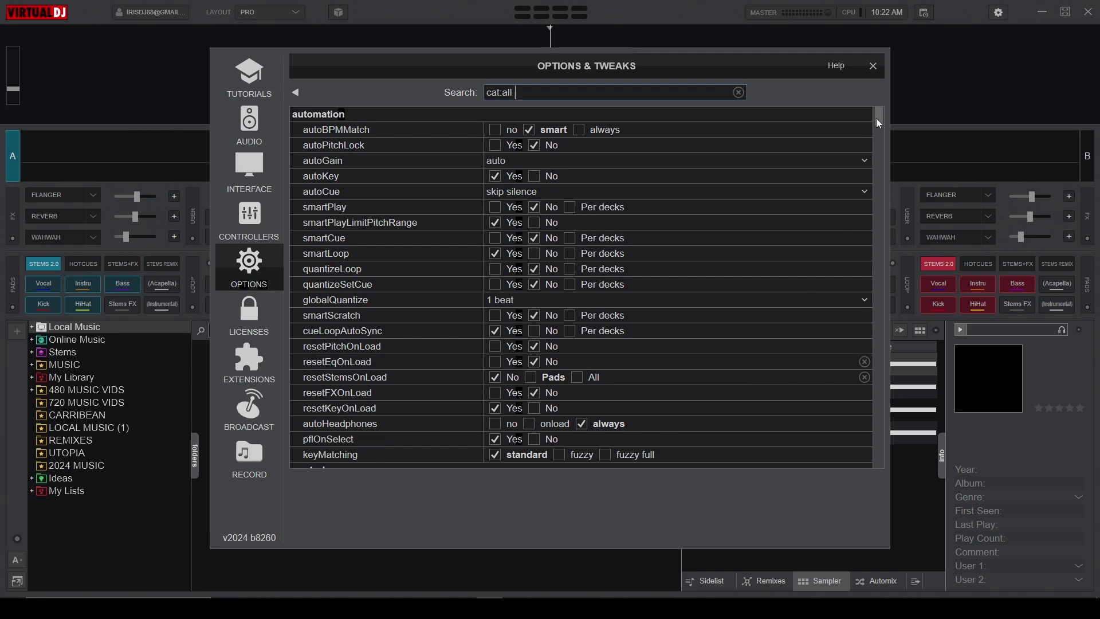
{"action": "left_click_drag", "start_coordinate": [877, 119], "coordinate": [885, 204]}
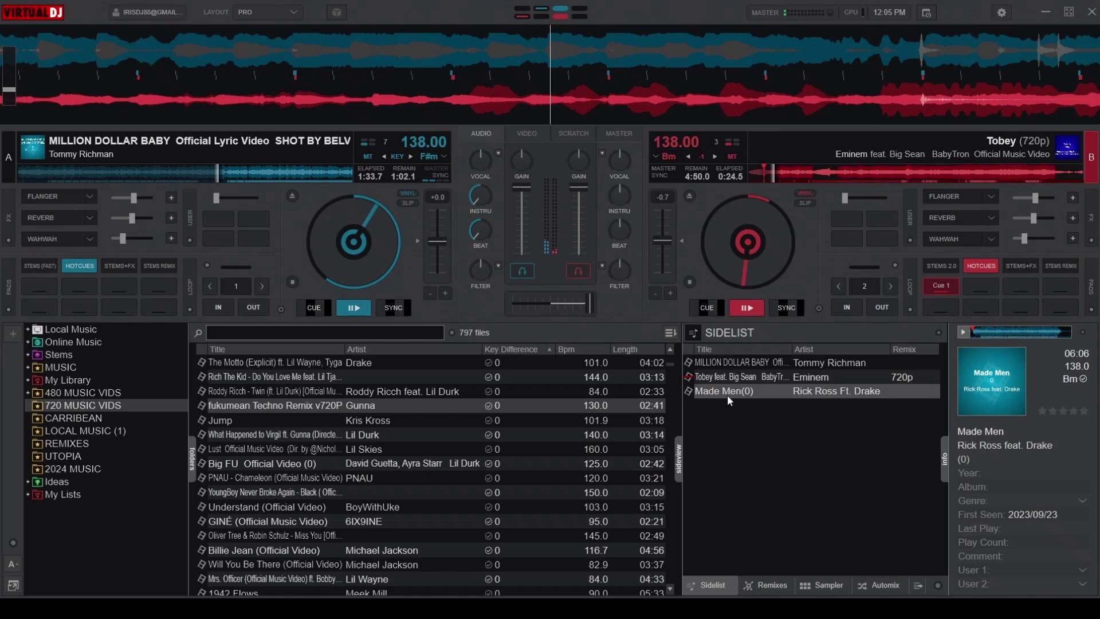
- Load Made Men onto deck A, reset its INSTRU and BEAT stems to neutral, and play from Cue 1
{"action": "left_click_drag", "start_coordinate": [729, 399], "coordinate": [367, 229]}
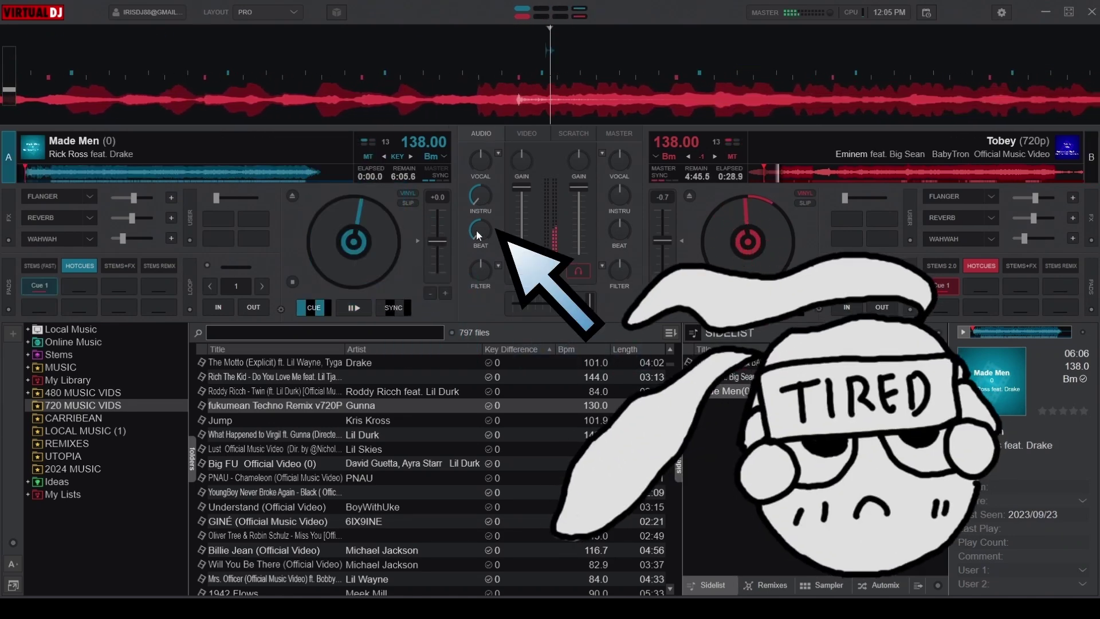
{"action": "double_click", "coordinate": [477, 198]}
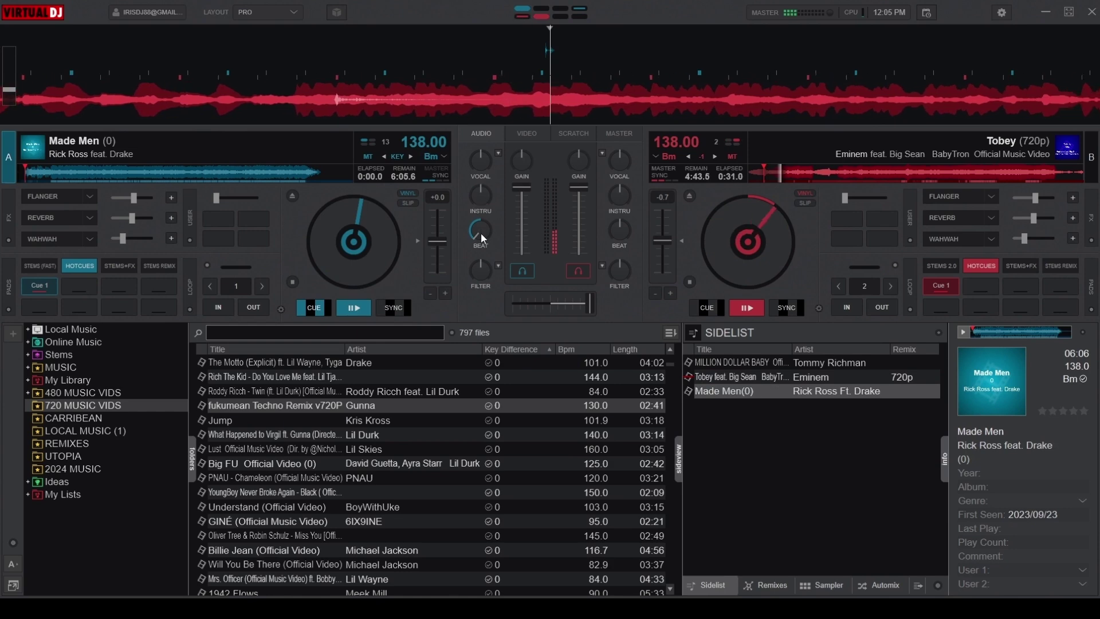
{"action": "double_click", "coordinate": [480, 232]}
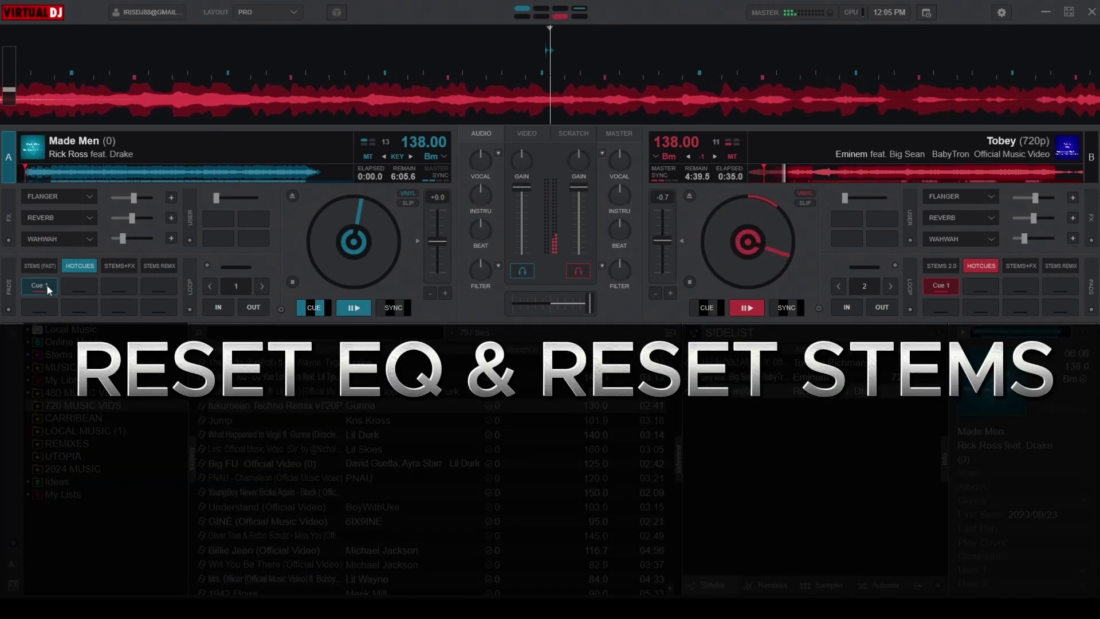
{"action": "left_click", "coordinate": [47, 285]}
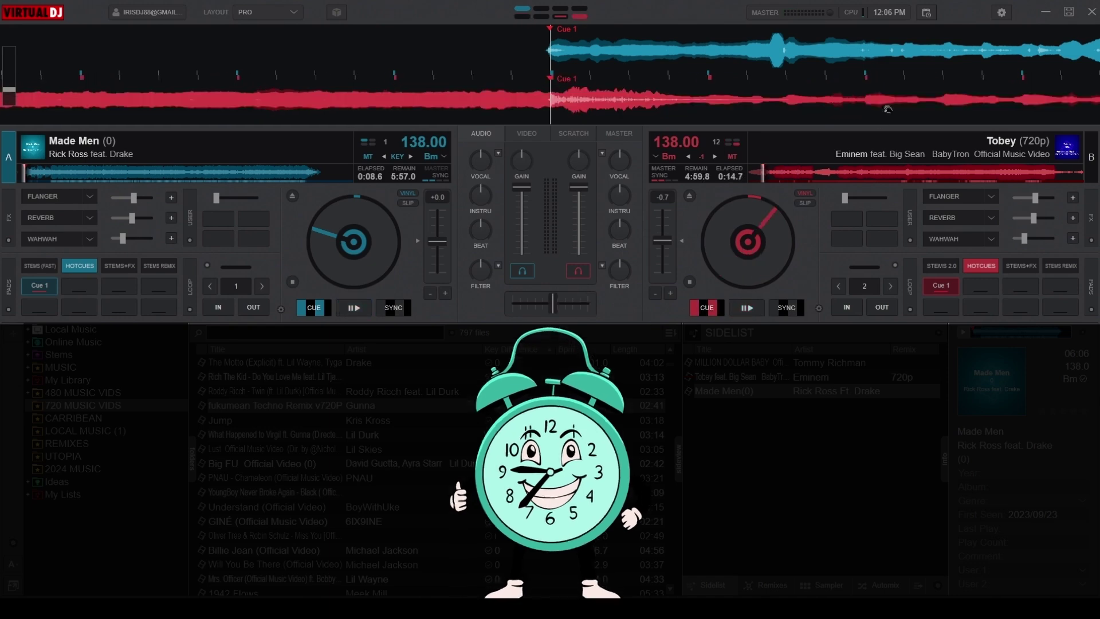
- In the Automation options, set resetEqOnLoad to Yes and resetStemsOnLoad to All
{"action": "left_click", "coordinate": [1002, 12]}
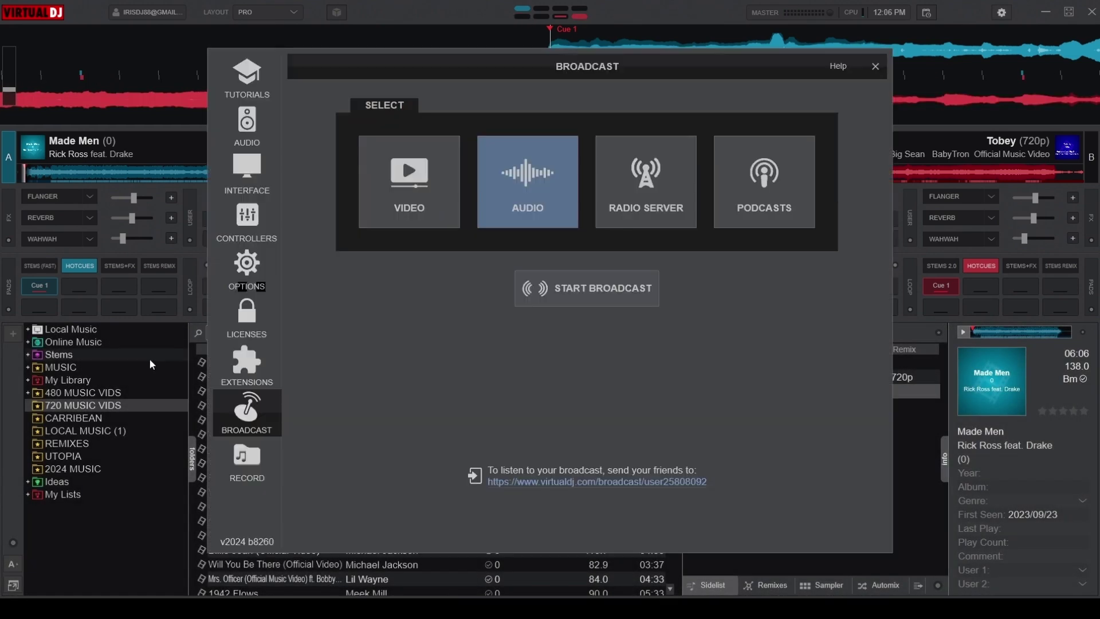
{"action": "left_click", "coordinate": [248, 274]}
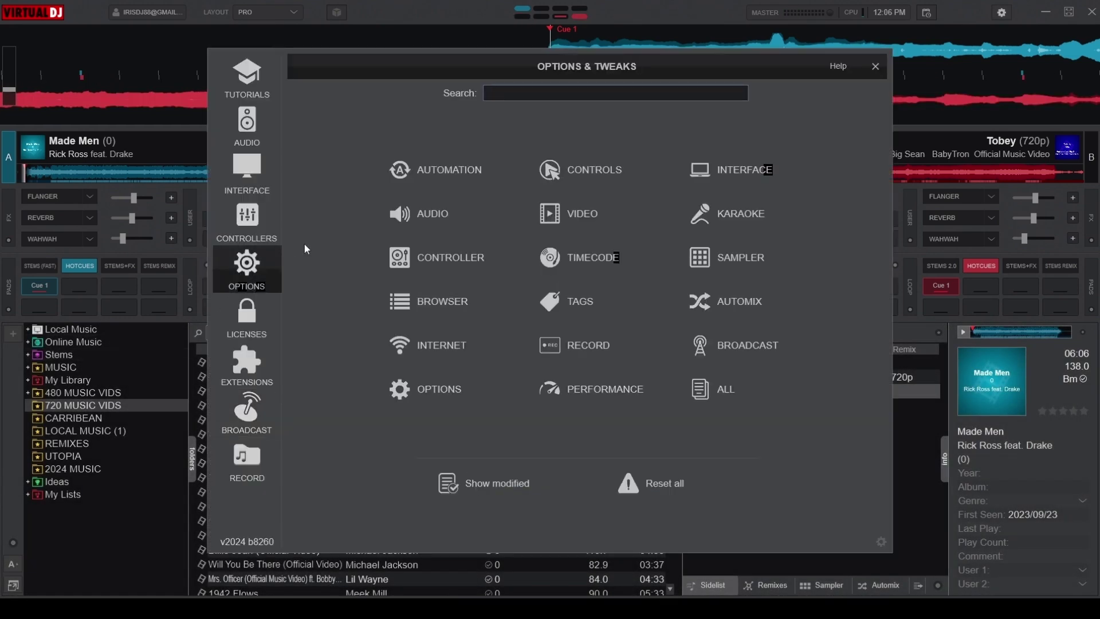
{"action": "left_click", "coordinate": [437, 172]}
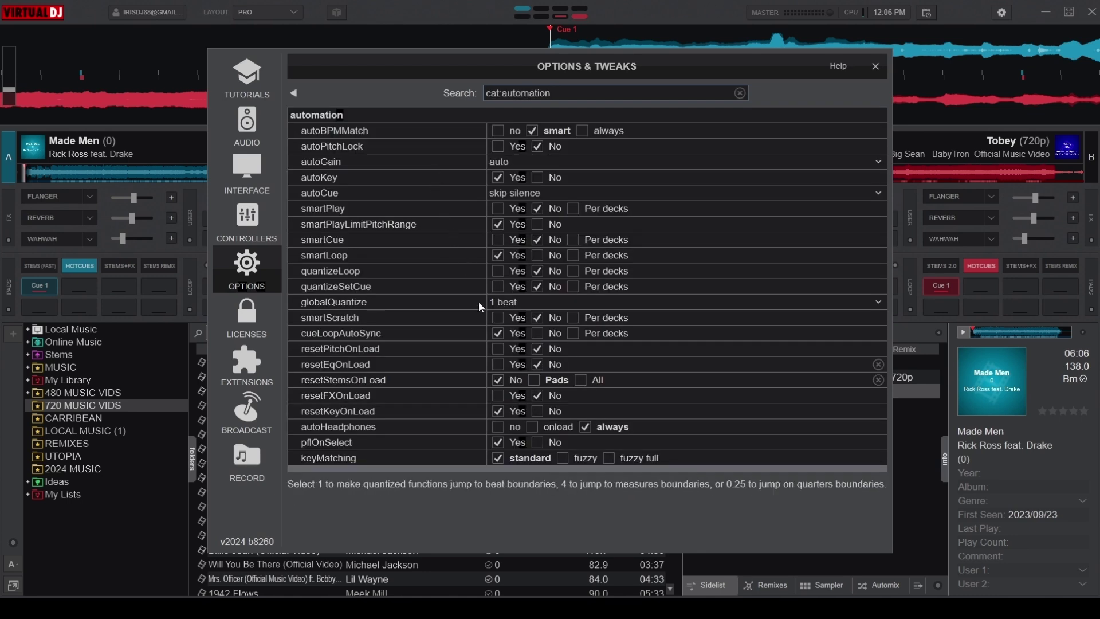
{"action": "left_click", "coordinate": [497, 364]}
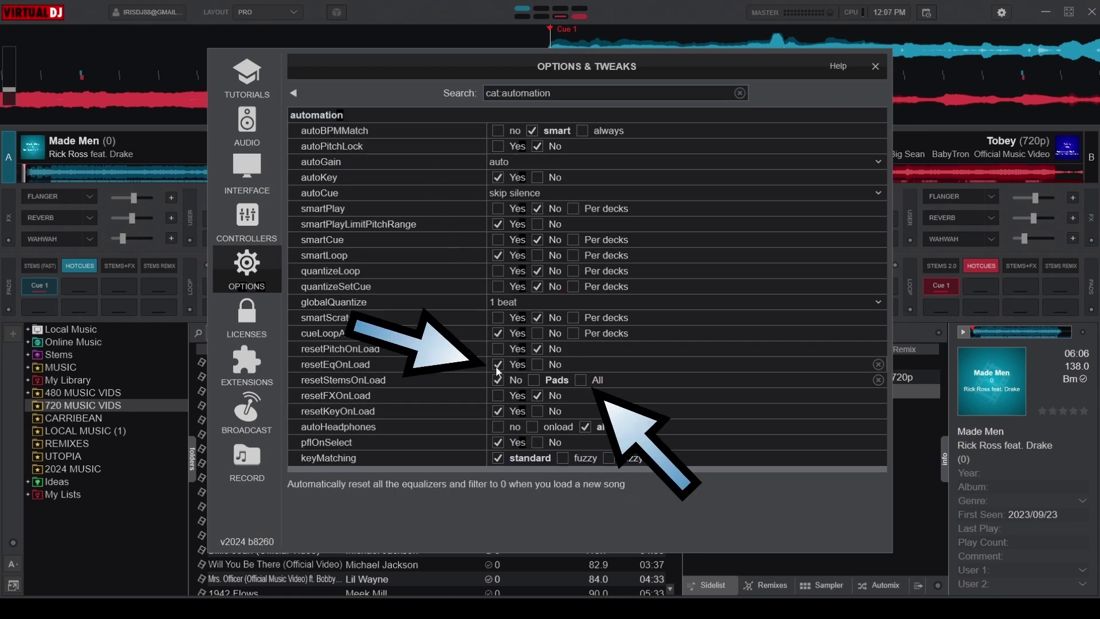
{"action": "left_click", "coordinate": [576, 381]}
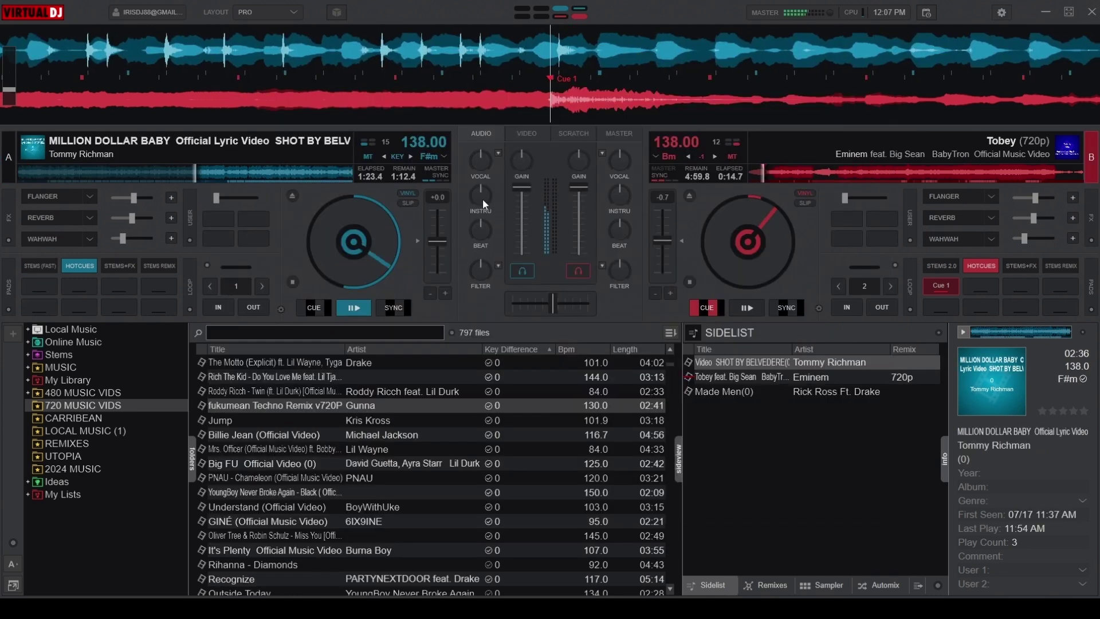
- Turn down deck A's INSTRU and BEAT stems, then drag Made Men from the Sidelist onto deck A
{"action": "left_click_drag", "start_coordinate": [483, 199], "coordinate": [483, 251]}
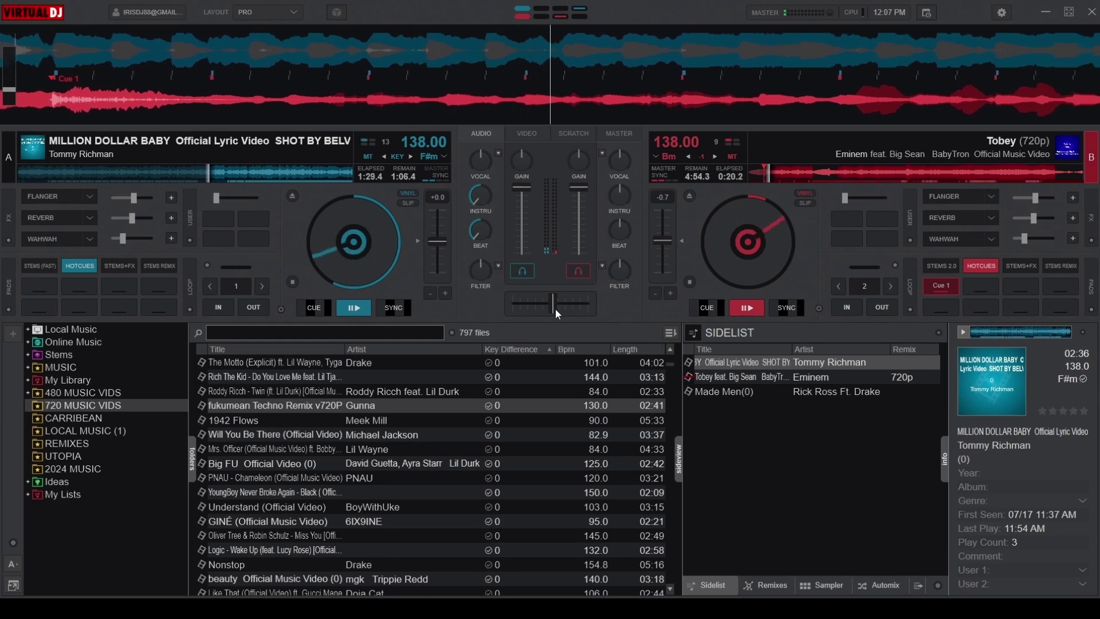
{"action": "left_click_drag", "start_coordinate": [555, 308], "coordinate": [593, 312]}
{"action": "left_click", "coordinate": [711, 393]}
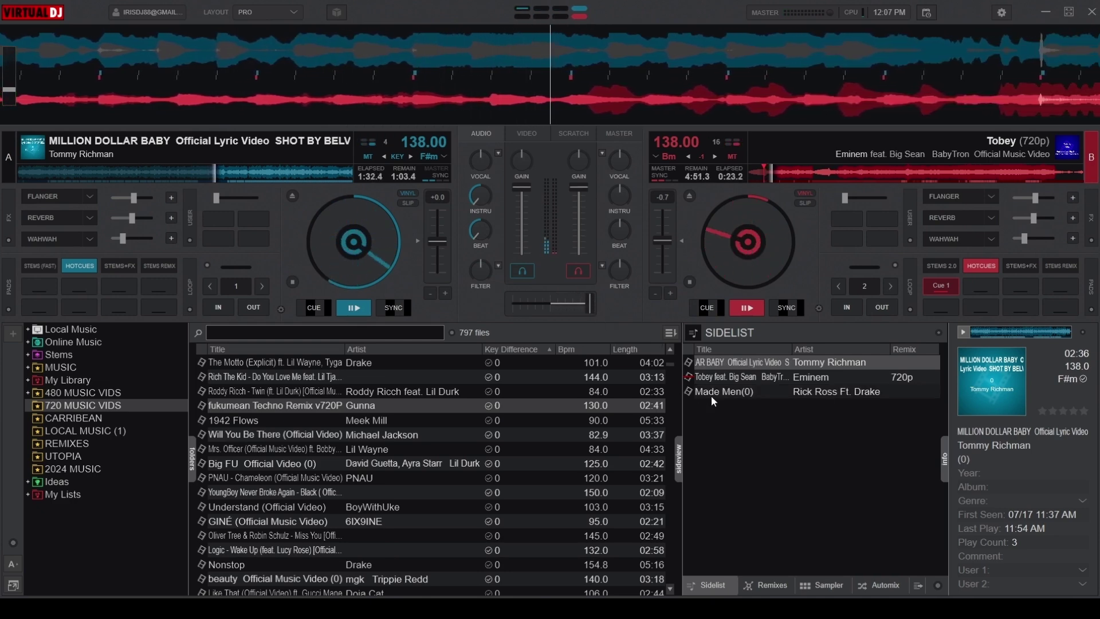
{"action": "left_click_drag", "start_coordinate": [717, 392], "coordinate": [356, 240]}
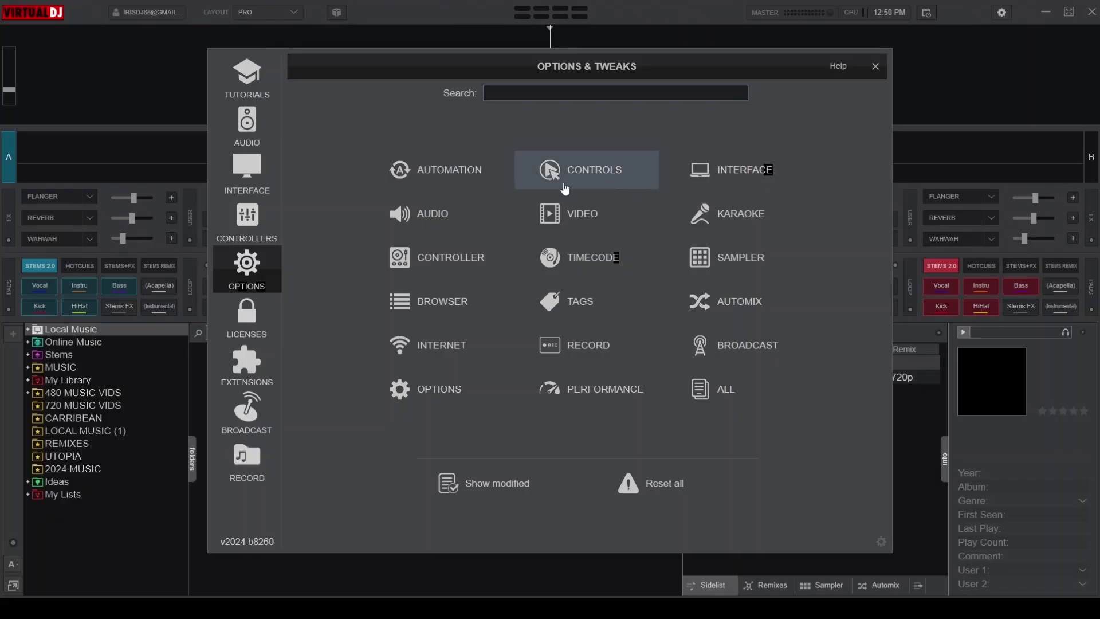
- In the Controls options, set playMode to play-stutter and close the window
{"action": "left_click", "coordinate": [574, 185]}
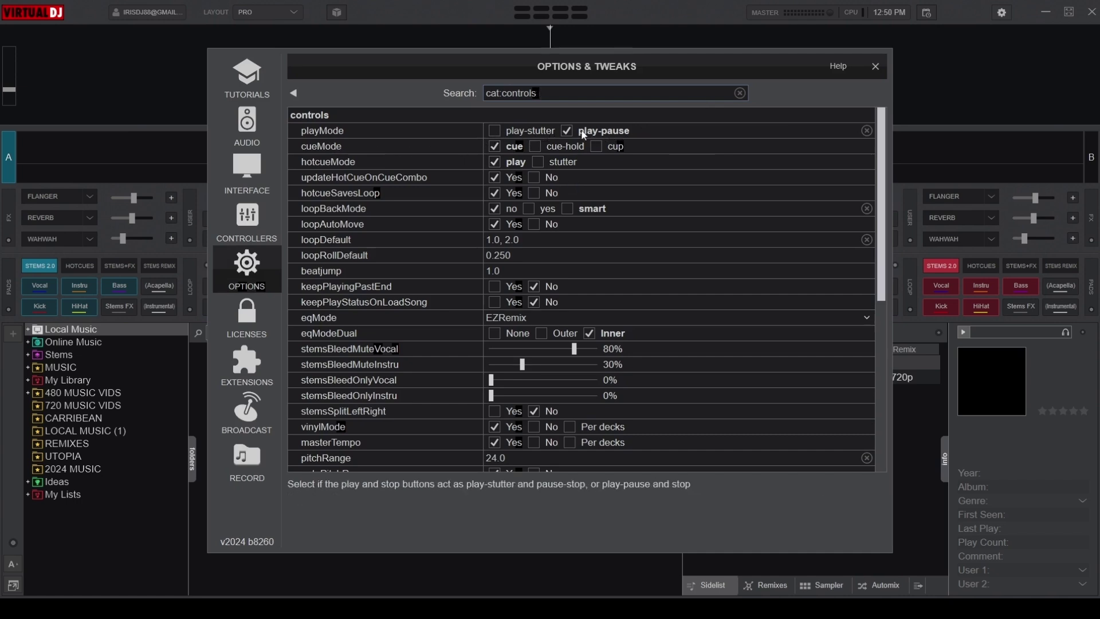
{"action": "left_click", "coordinate": [494, 131]}
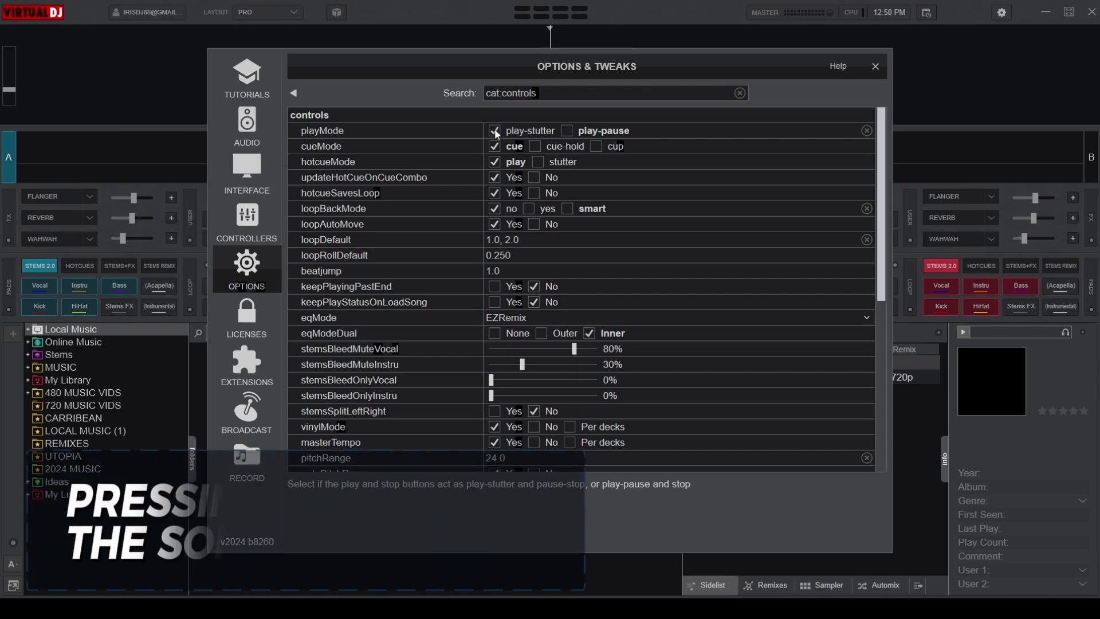
{"action": "left_click", "coordinate": [875, 66]}
- Play deck A, then press Play repeatedly to restart the track from the beginning
{"action": "left_click", "coordinate": [347, 310]}
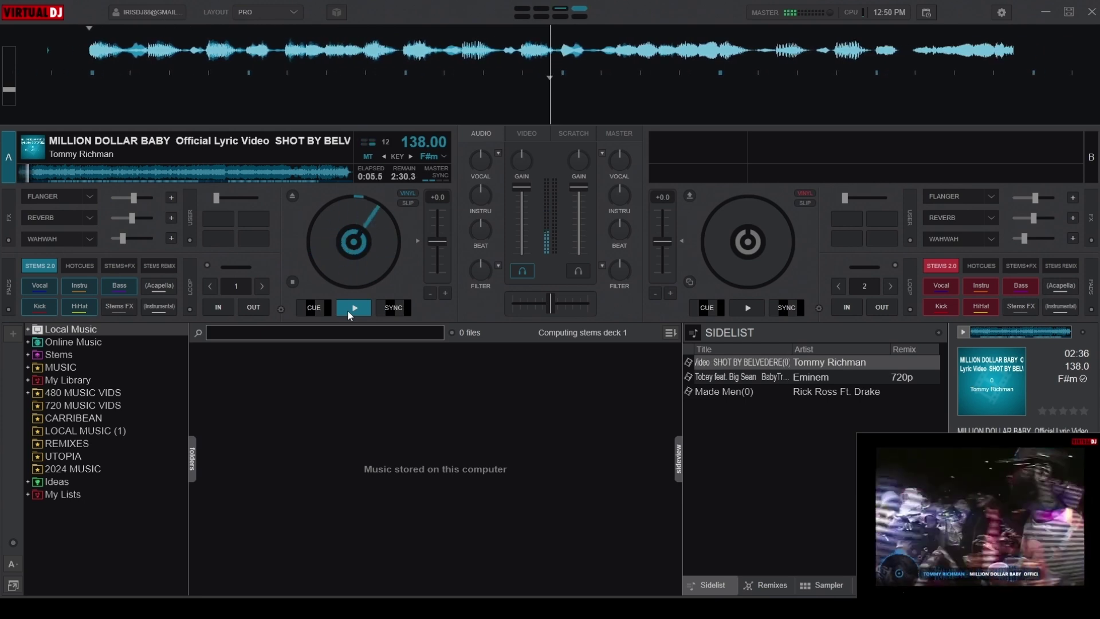
{"action": "left_click", "coordinate": [354, 308]}
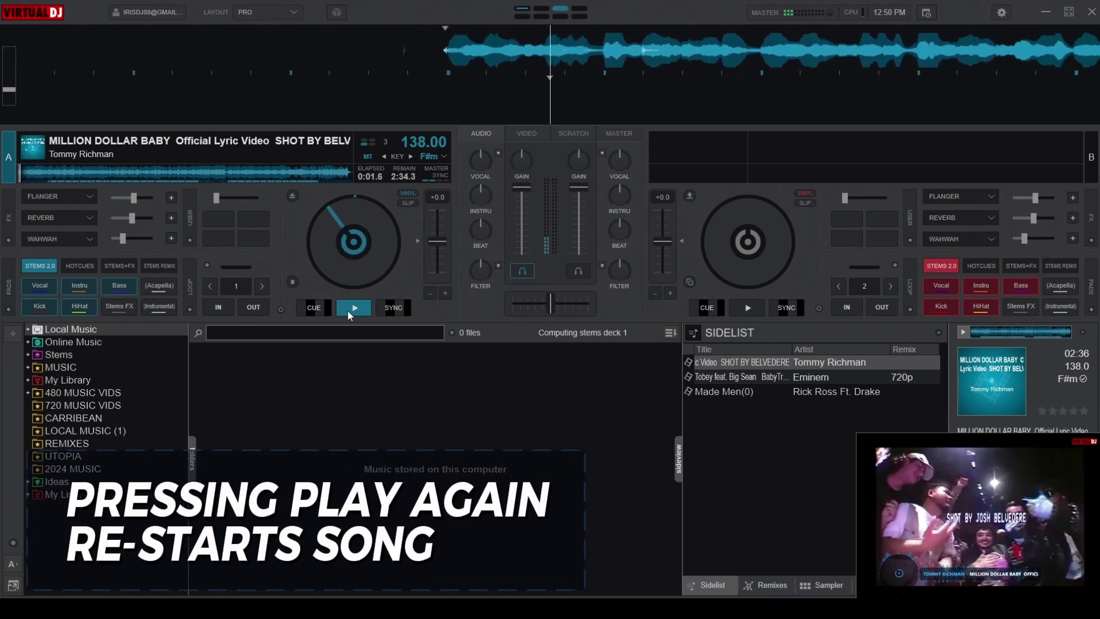
{"action": "left_click", "coordinate": [347, 309]}
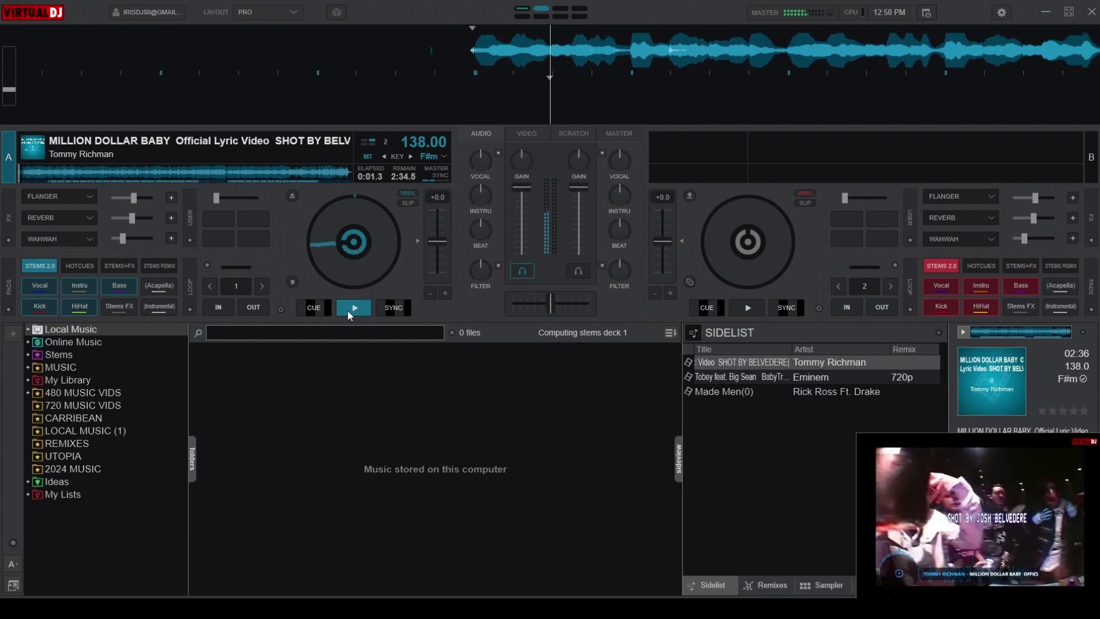
{"action": "left_click", "coordinate": [348, 310]}
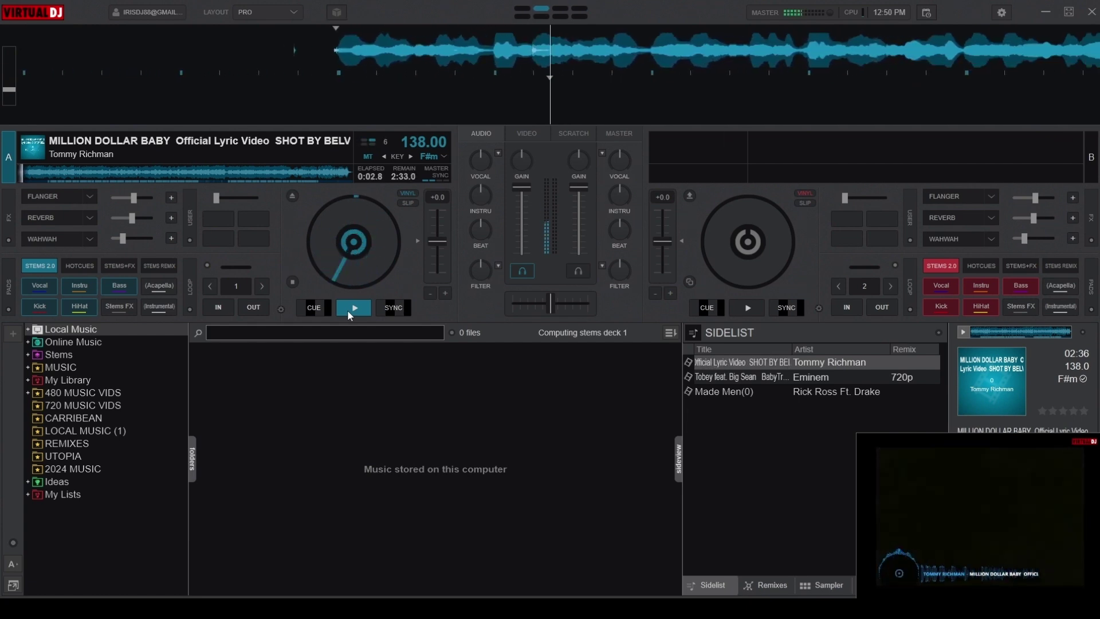
{"action": "left_click", "coordinate": [347, 310]}
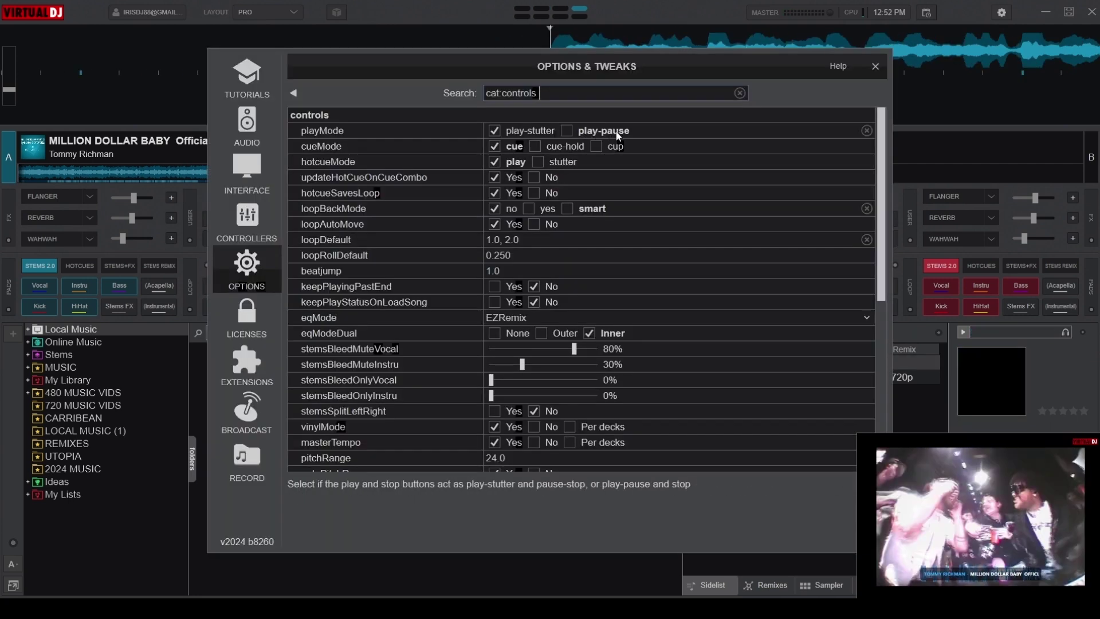
- Set playMode to play-pause, close the options, then start, pause and resume deck A
{"action": "left_click", "coordinate": [567, 131]}
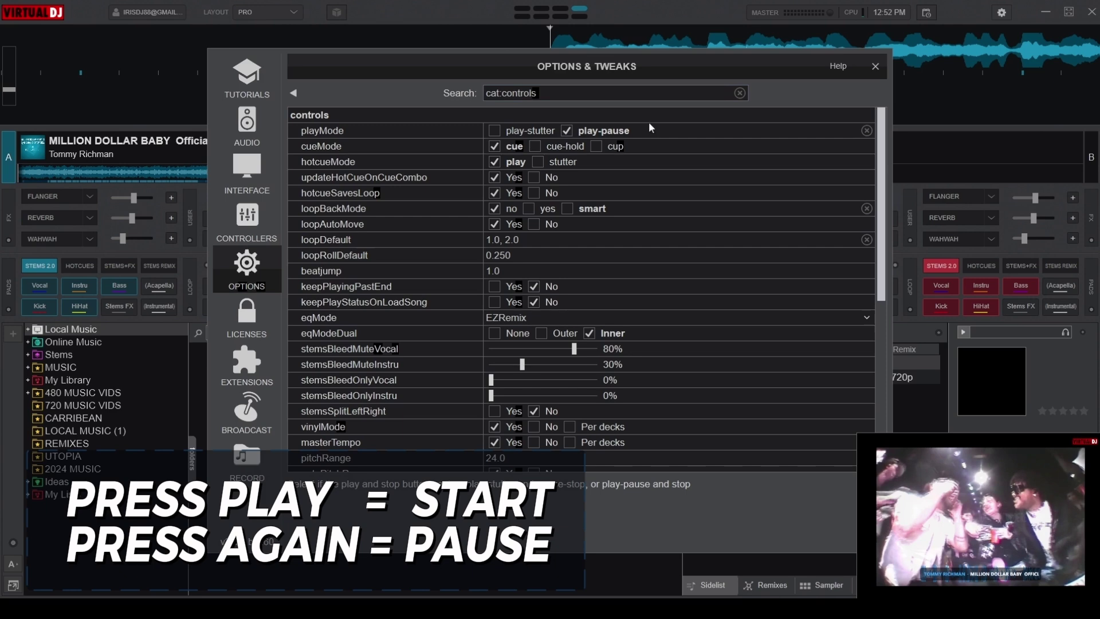
{"action": "left_click", "coordinate": [883, 65]}
{"action": "left_click", "coordinate": [359, 310]}
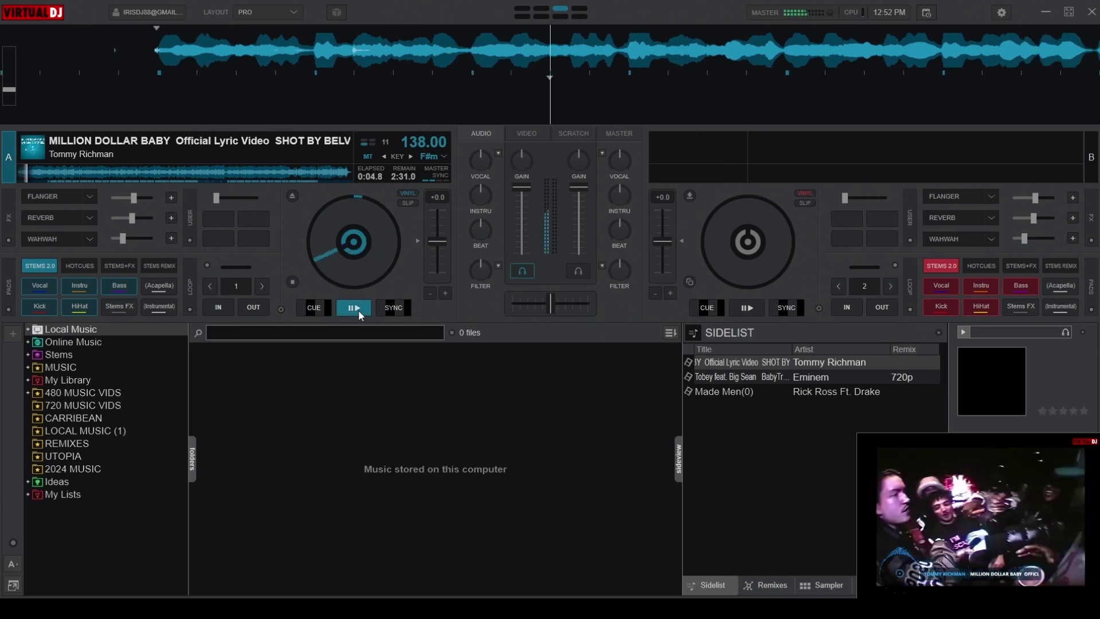
{"action": "left_click", "coordinate": [359, 310]}
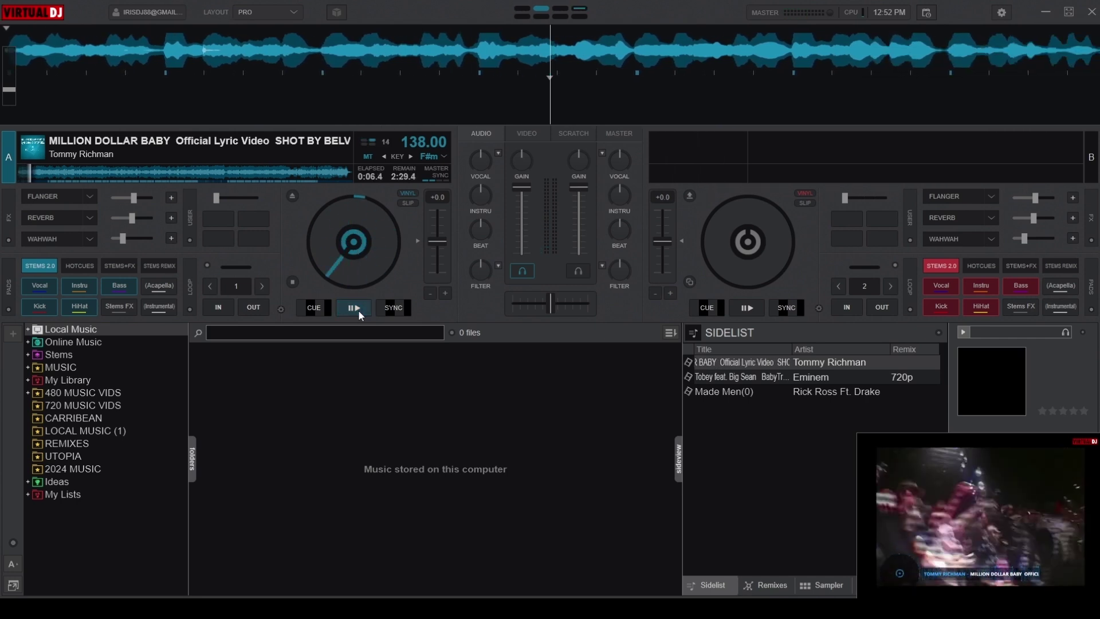
{"action": "left_click", "coordinate": [358, 310]}
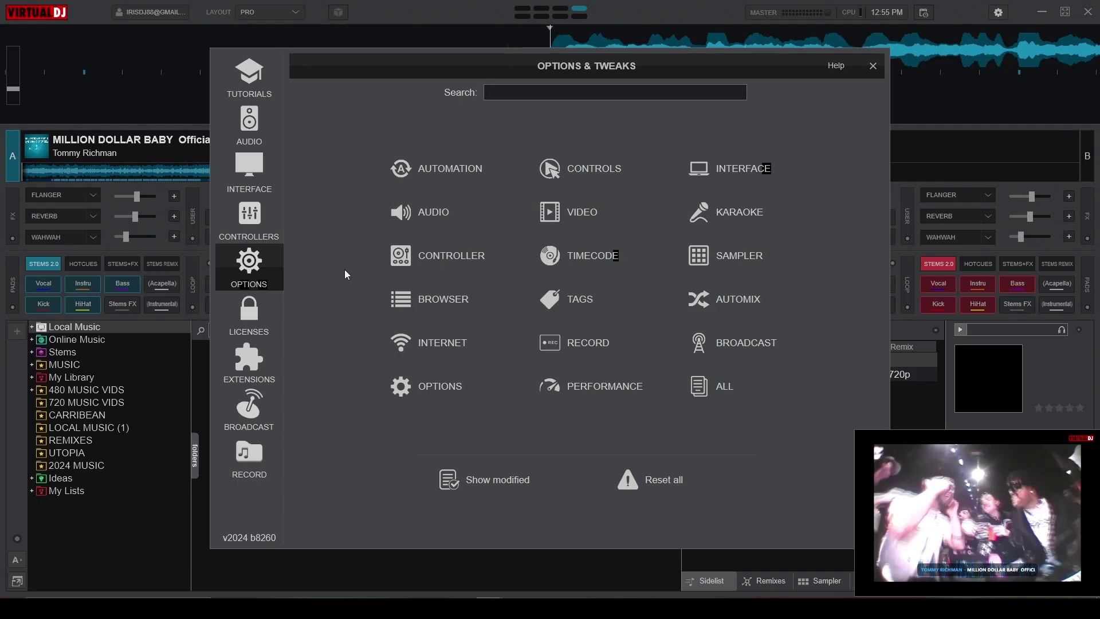
- Show the Controls options and test the default cue mode with deck A's CUE button
{"action": "left_click", "coordinate": [585, 174]}
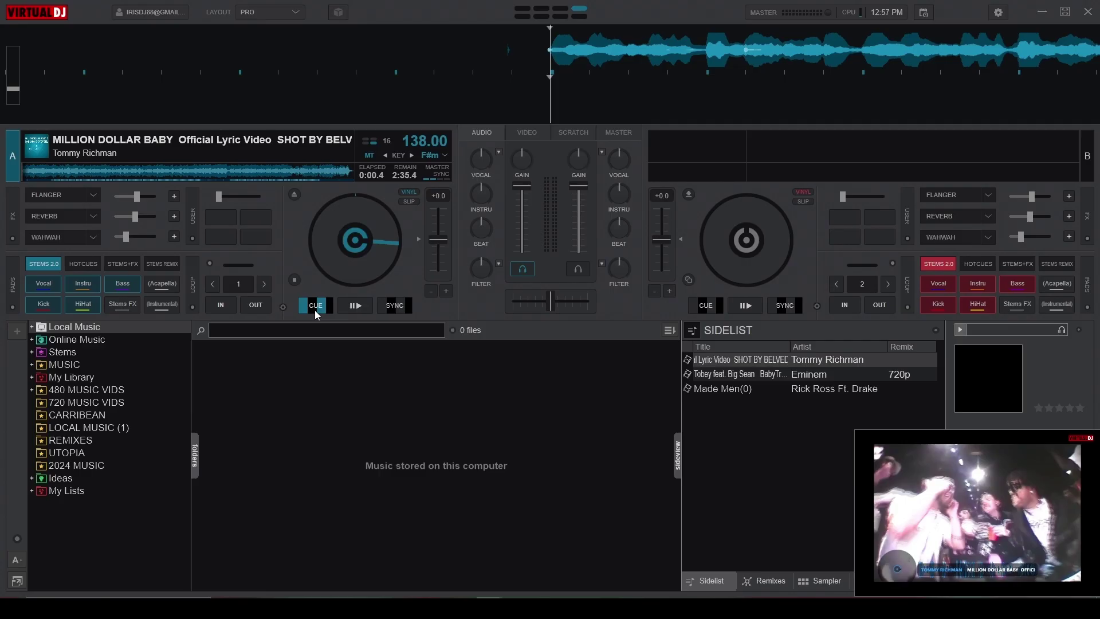
{"action": "left_click", "coordinate": [315, 311]}
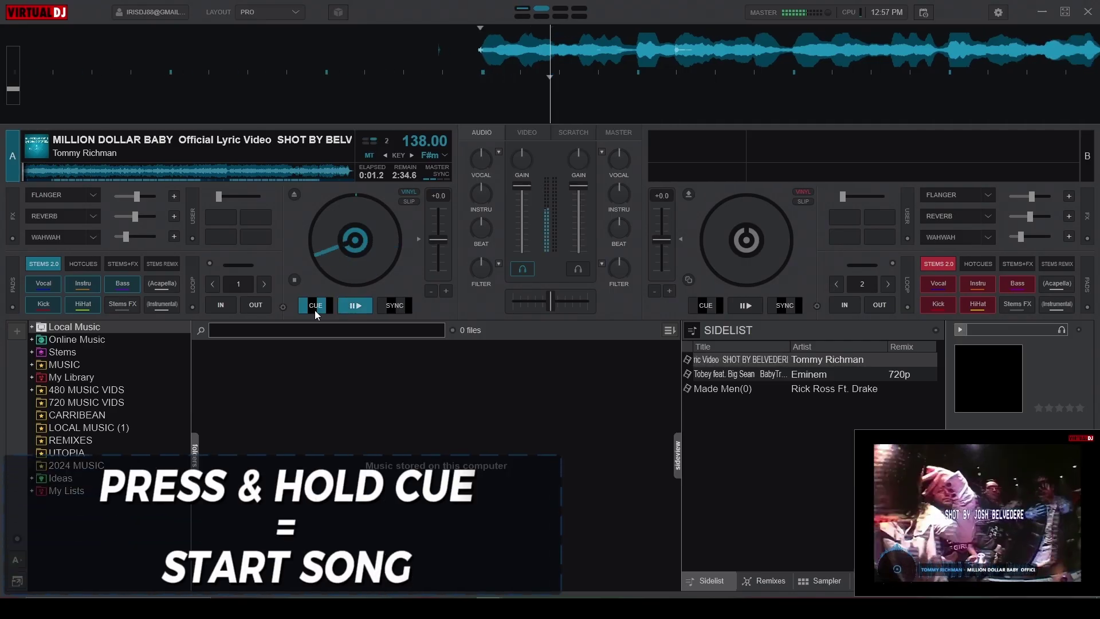
{"action": "left_click", "coordinate": [314, 311]}
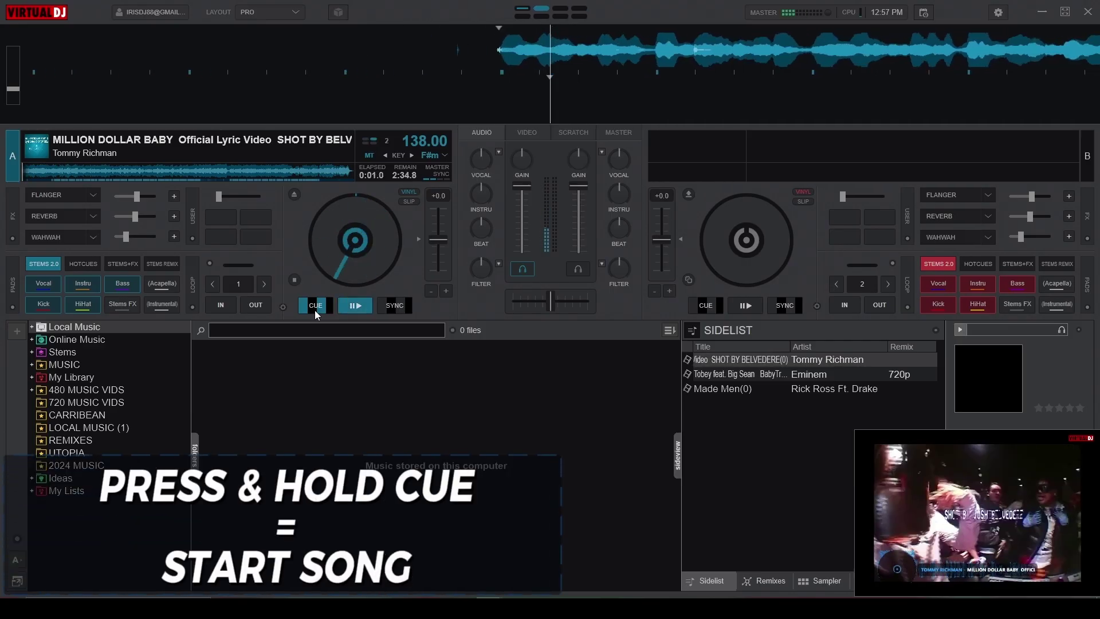
{"action": "left_click", "coordinate": [315, 311]}
{"action": "left_click", "coordinate": [315, 311]}
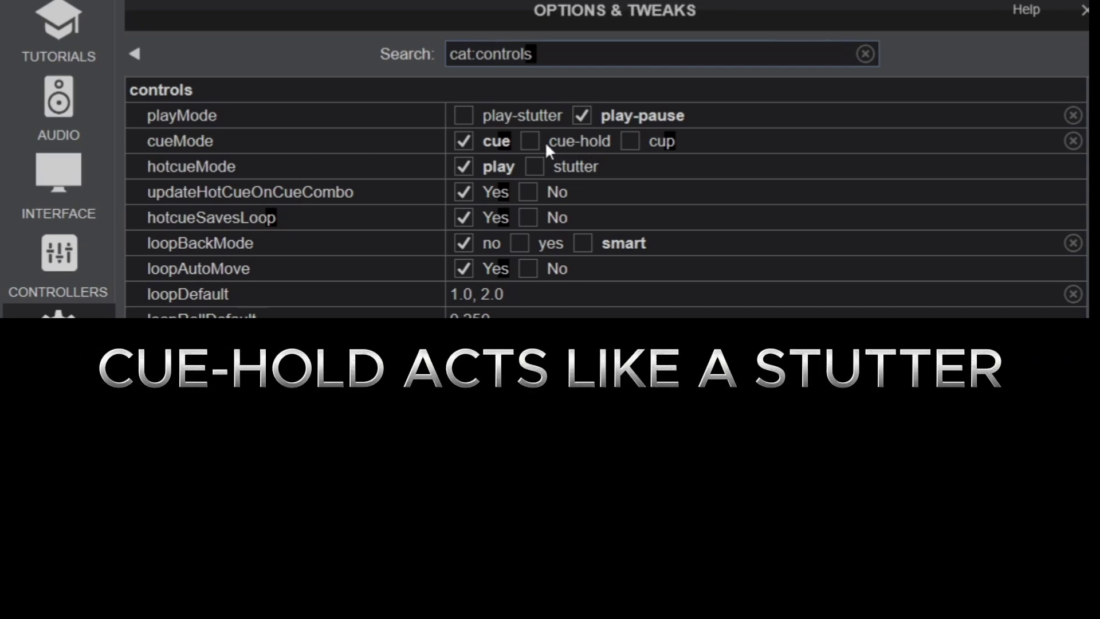
- Set cueMode to cue-hold, then tap CUE on deck A to stutter and hold it to keep playing
{"action": "left_click", "coordinate": [531, 141]}
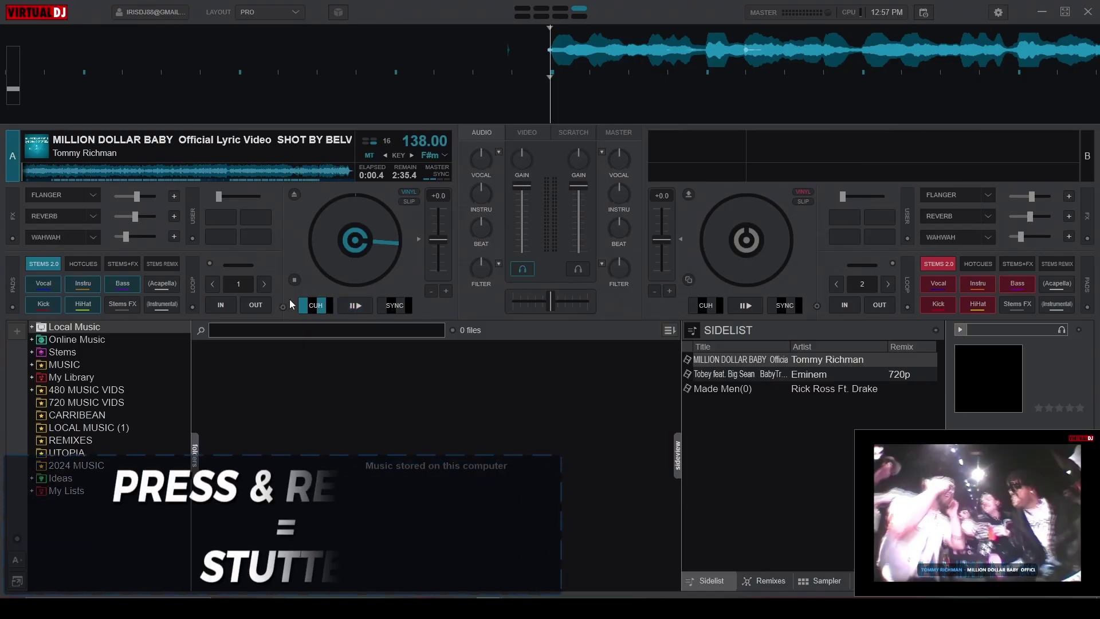
{"action": "left_click", "coordinate": [314, 306]}
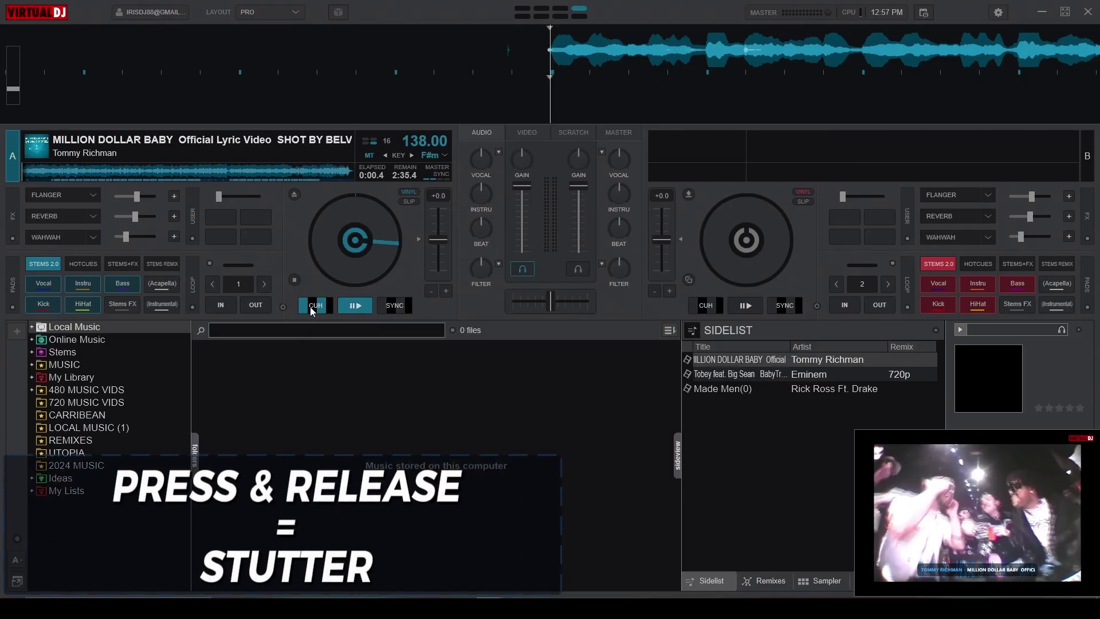
{"action": "left_click", "coordinate": [314, 306]}
{"action": "left_click", "coordinate": [314, 306]}
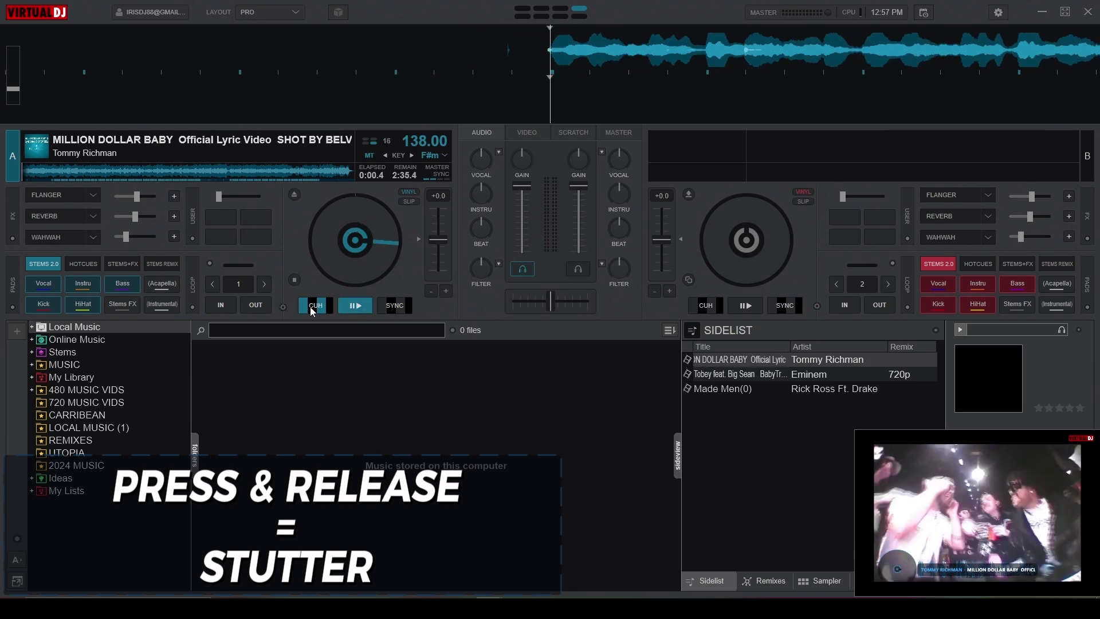
{"action": "left_click", "coordinate": [314, 305]}
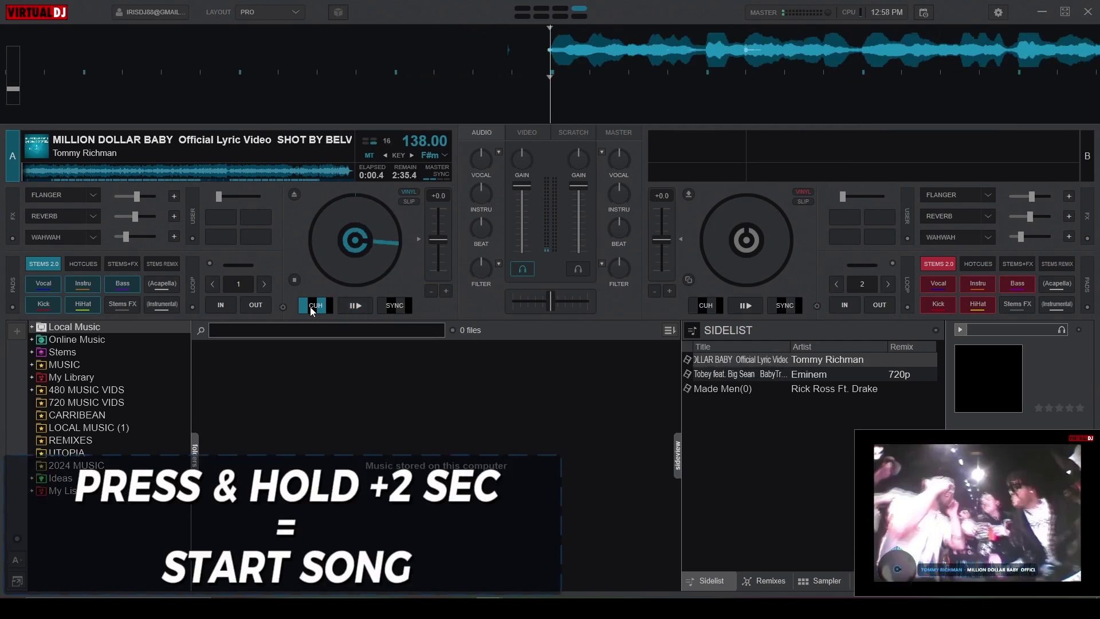
{"action": "left_click", "coordinate": [312, 308]}
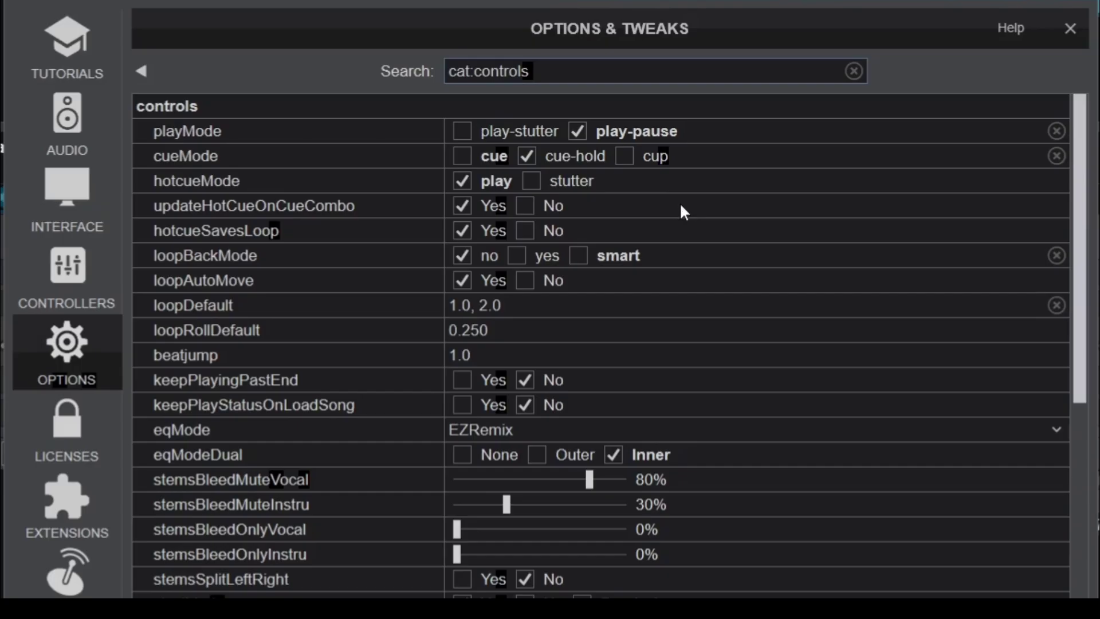
- Set cueMode to cup, then press deck A's CUP button to replay from and stop at the cue point
{"action": "left_click", "coordinate": [633, 157]}
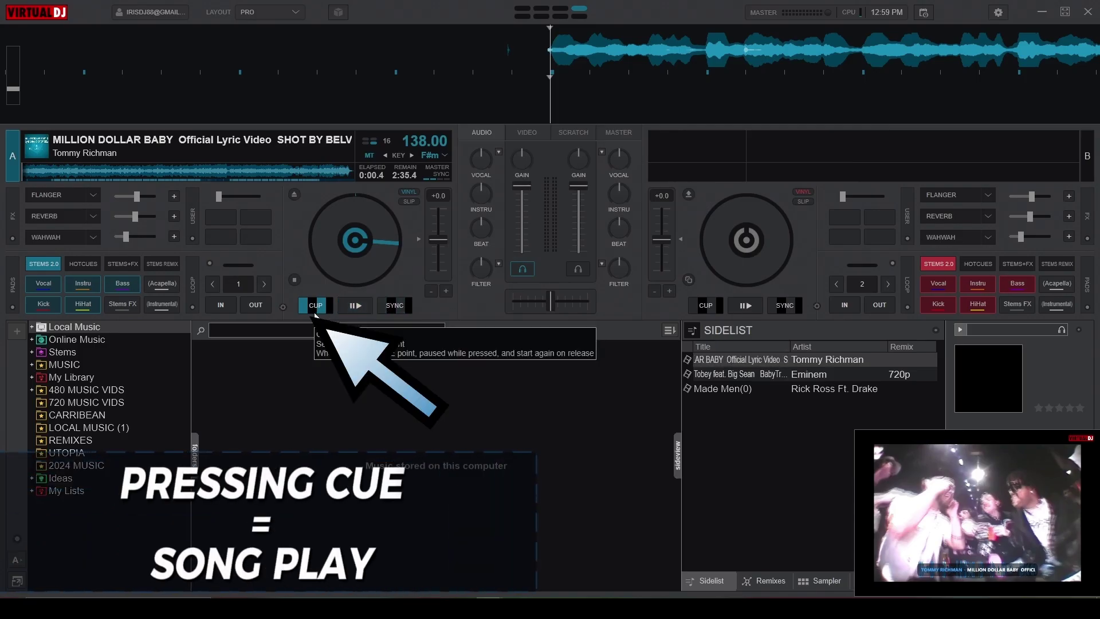
{"action": "left_click", "coordinate": [309, 315]}
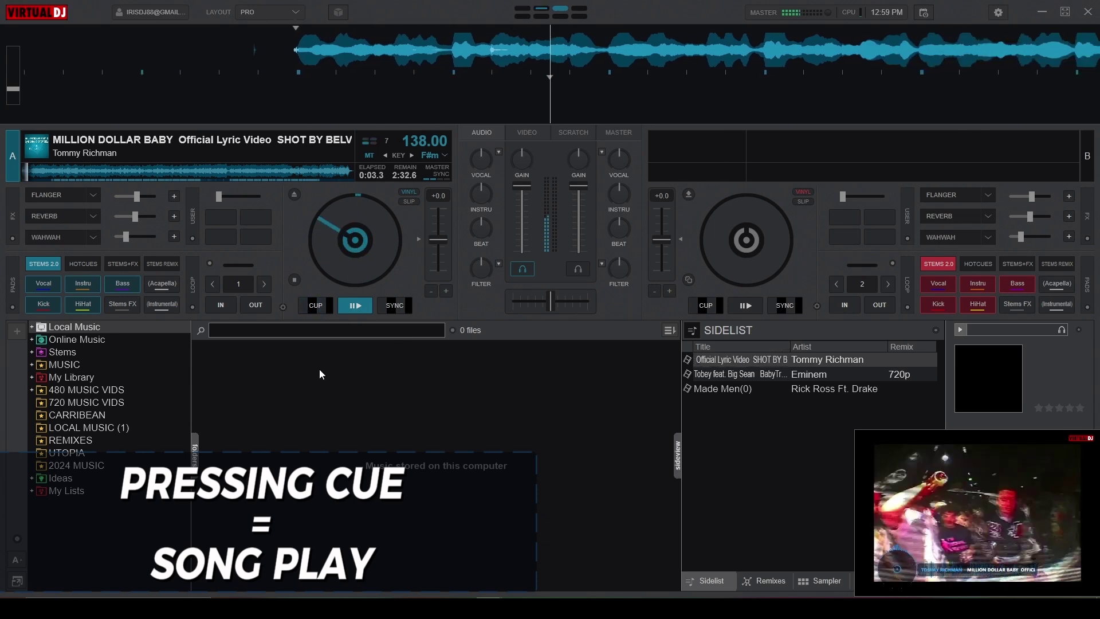
{"action": "left_click", "coordinate": [312, 311]}
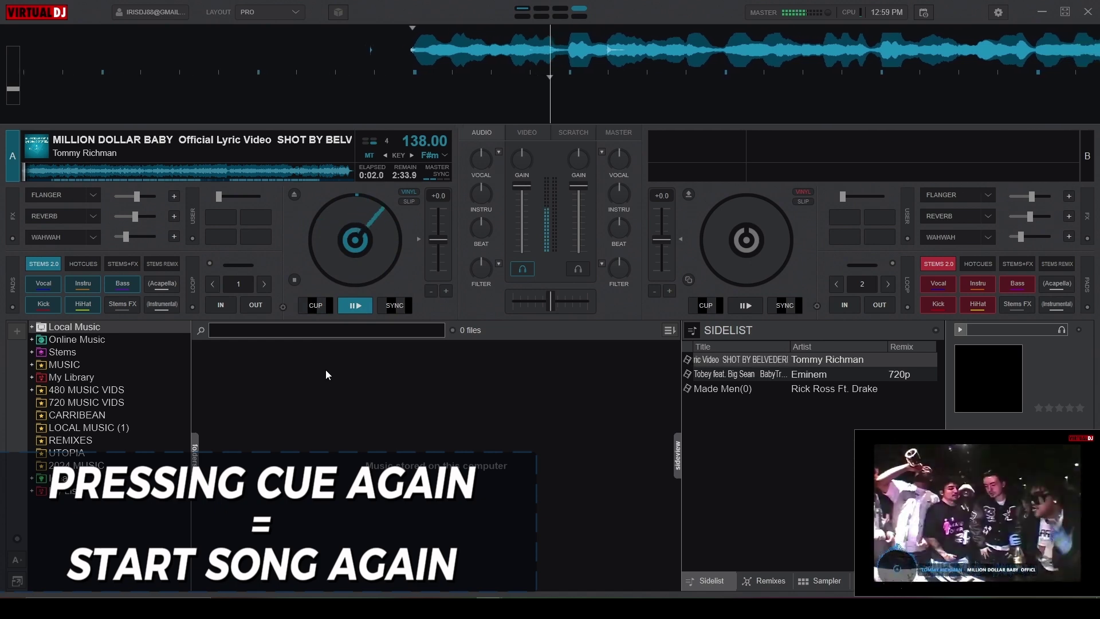
{"action": "left_click", "coordinate": [318, 303]}
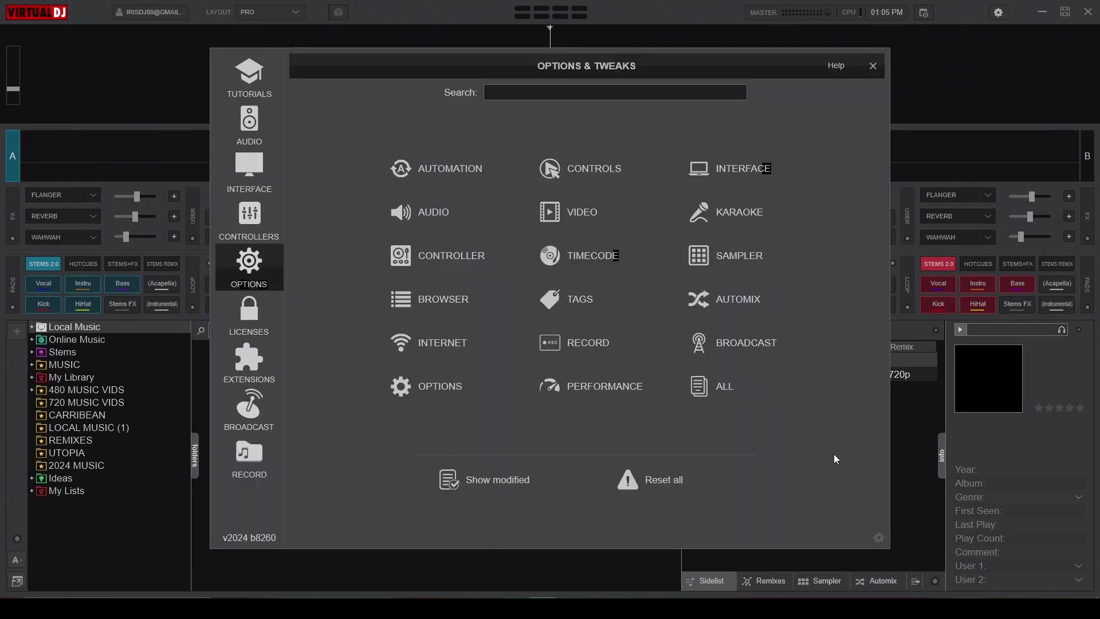
- Open the Controls options, choose a 4-beat loop size on deck A, and start playback
{"action": "left_click", "coordinate": [589, 179]}
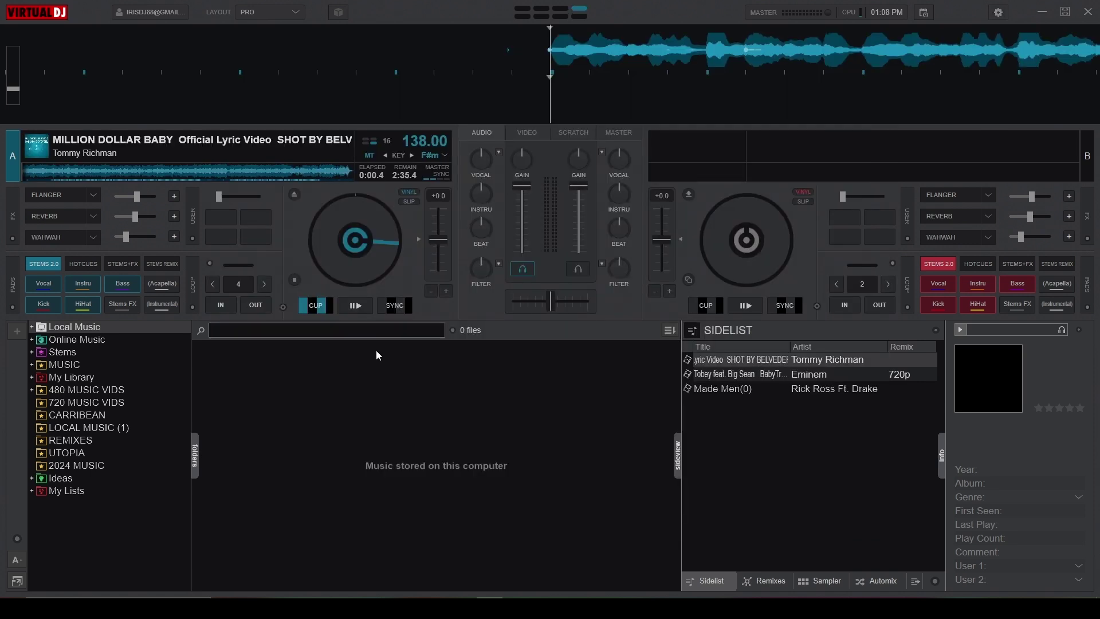
{"action": "left_click", "coordinate": [239, 287]}
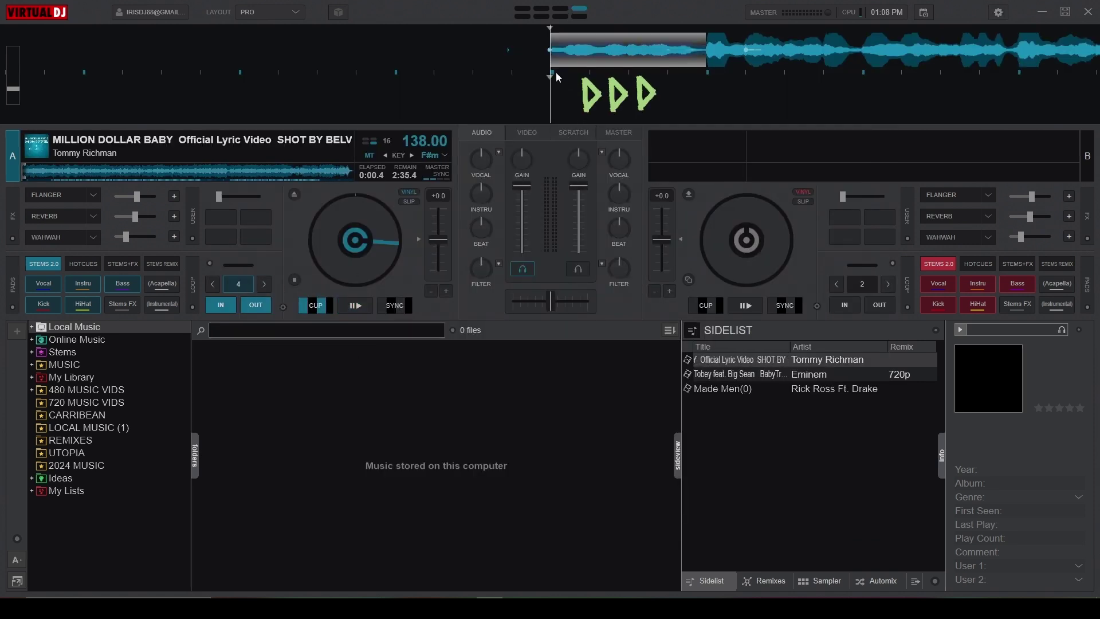
{"action": "left_click", "coordinate": [356, 306]}
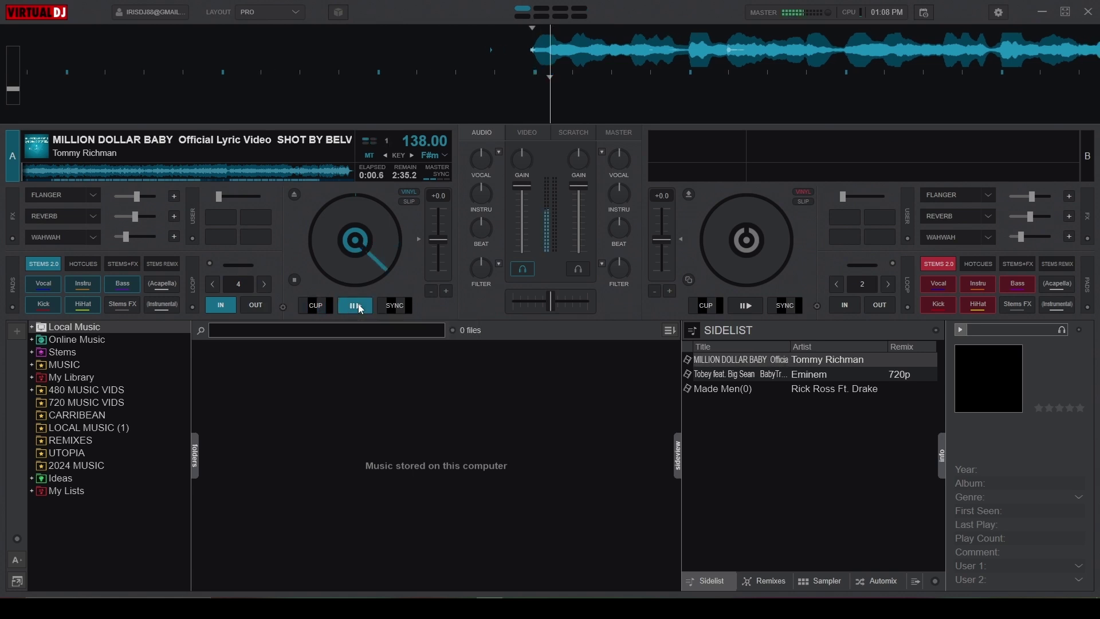
{"action": "left_click", "coordinate": [249, 280]}
- Engage, release and re-engage deck A's loop, then right-click the loop button to reopen settings
{"action": "left_click", "coordinate": [244, 283]}
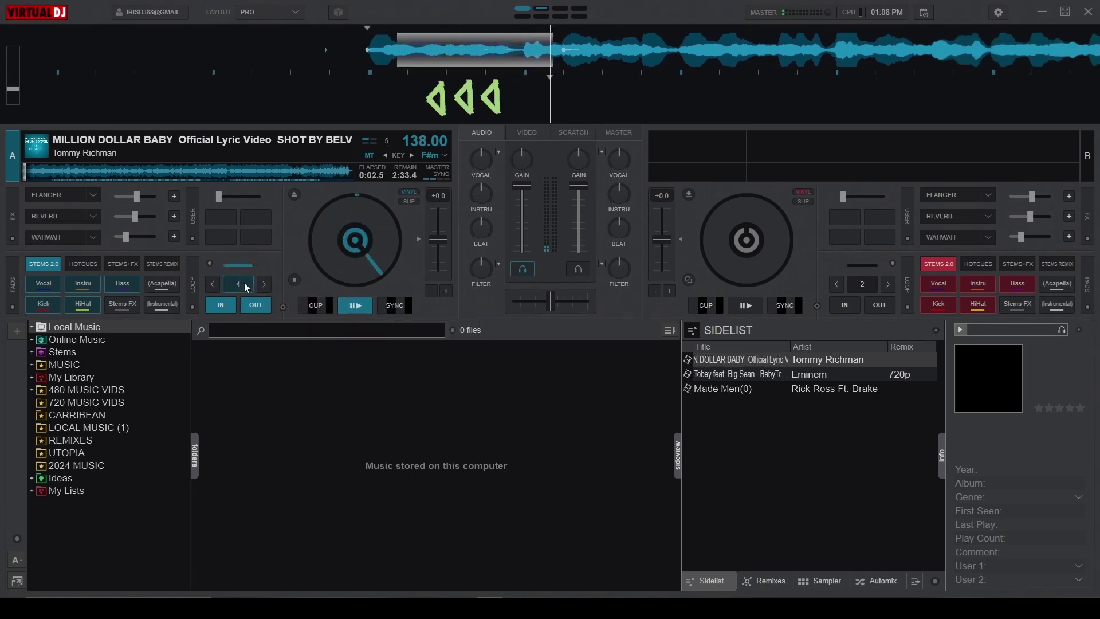
{"action": "left_click", "coordinate": [245, 283]}
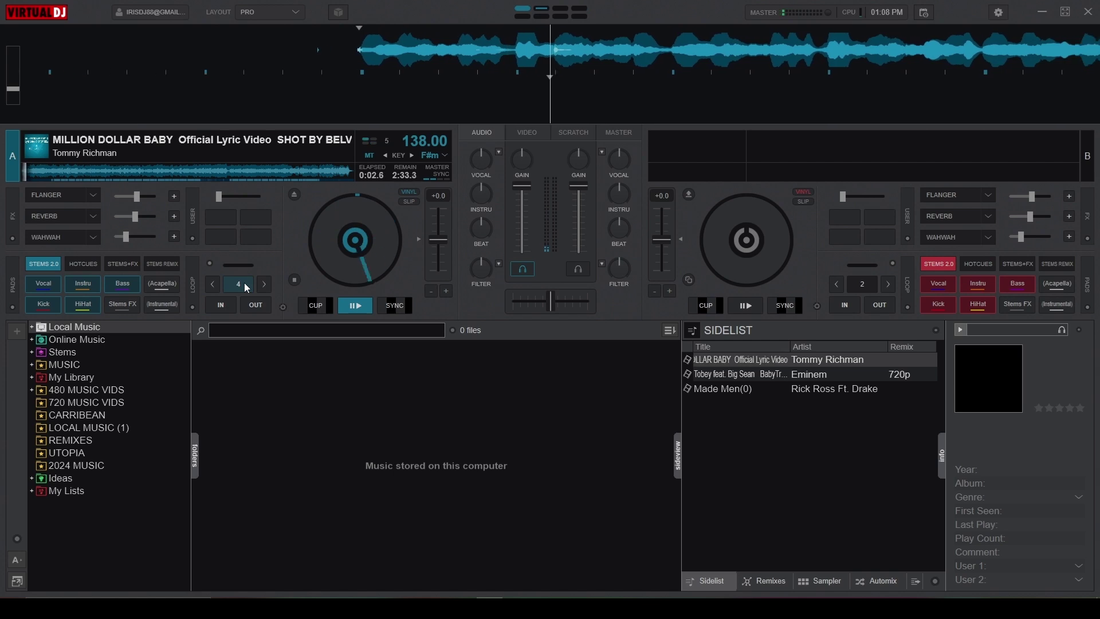
{"action": "left_click", "coordinate": [244, 283]}
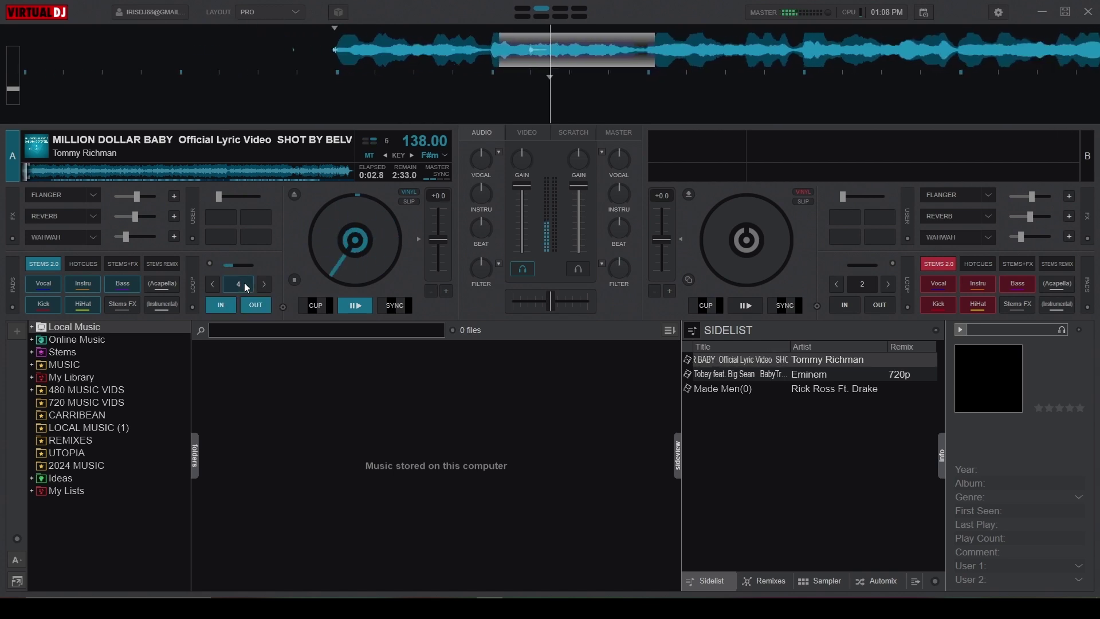
{"action": "right_click", "coordinate": [245, 283]}
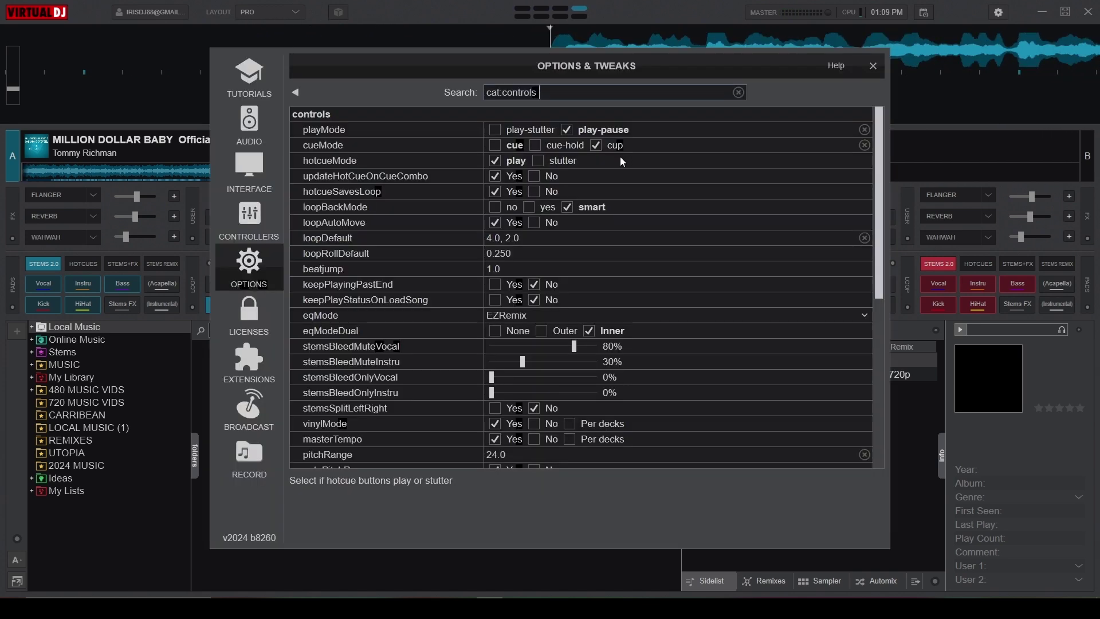
- Set loopBackMode to no and start a 4-beat loop on deck A
{"action": "left_click", "coordinate": [495, 207]}
{"action": "key", "text": "Escape"}
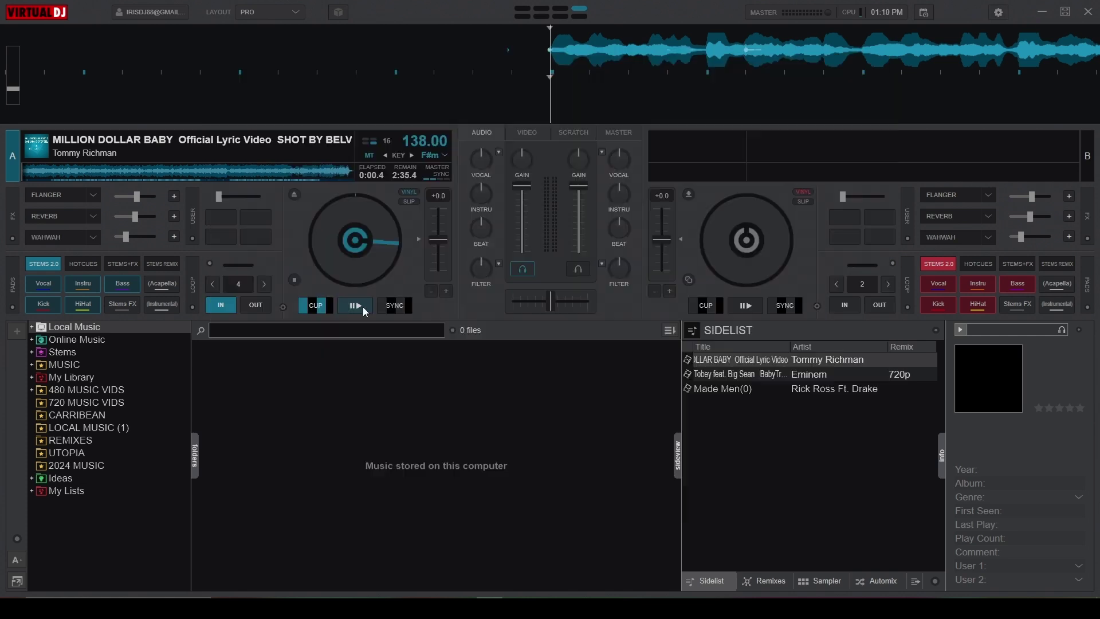
{"action": "left_click", "coordinate": [242, 284]}
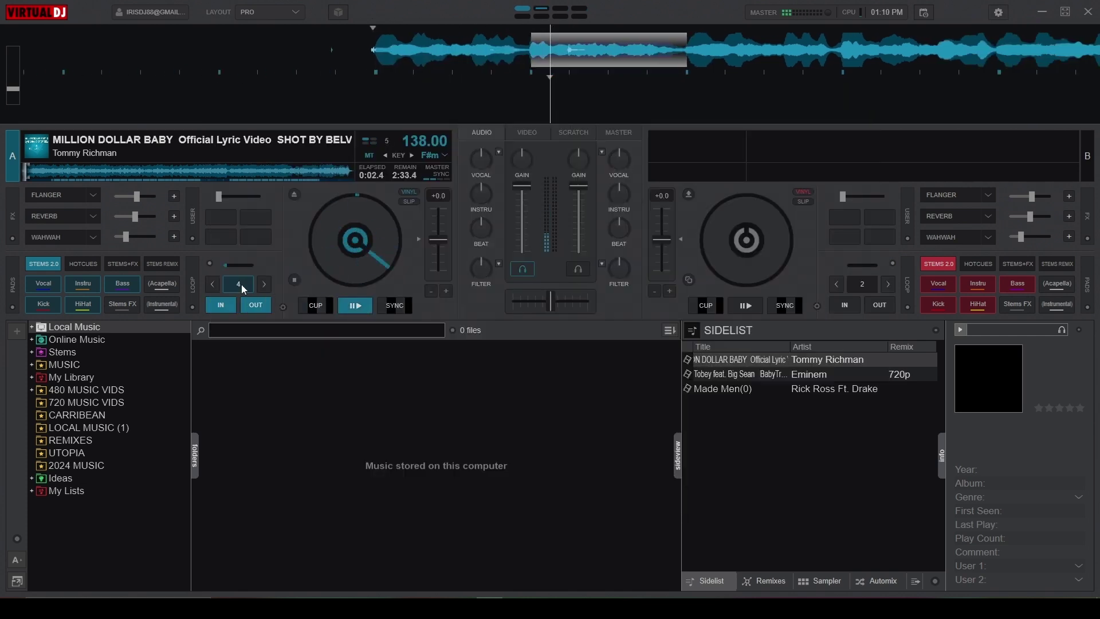
- Reopen and close the controls settings, then engage another loop on deck A
{"action": "key", "text": "ctrl+o"}
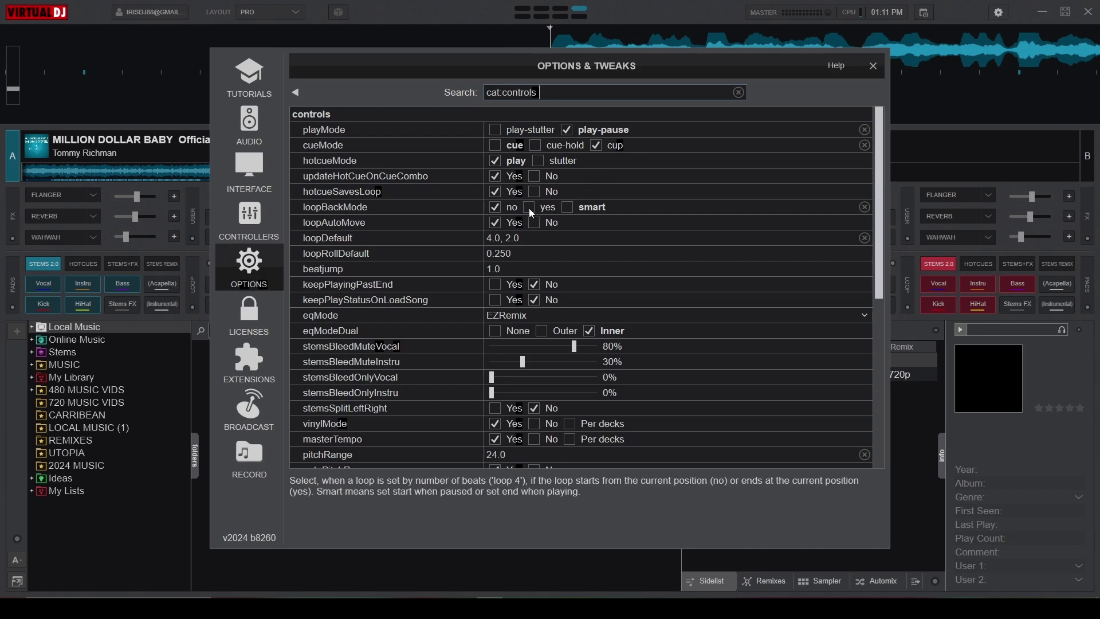
{"action": "key", "text": "Escape"}
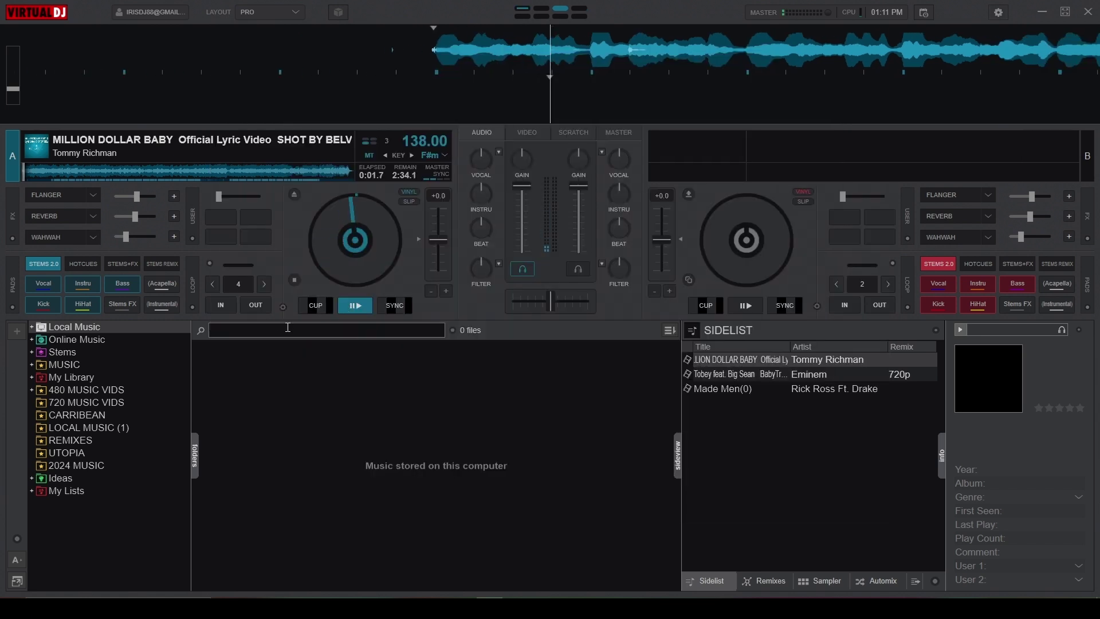
{"action": "left_click", "coordinate": [240, 285]}
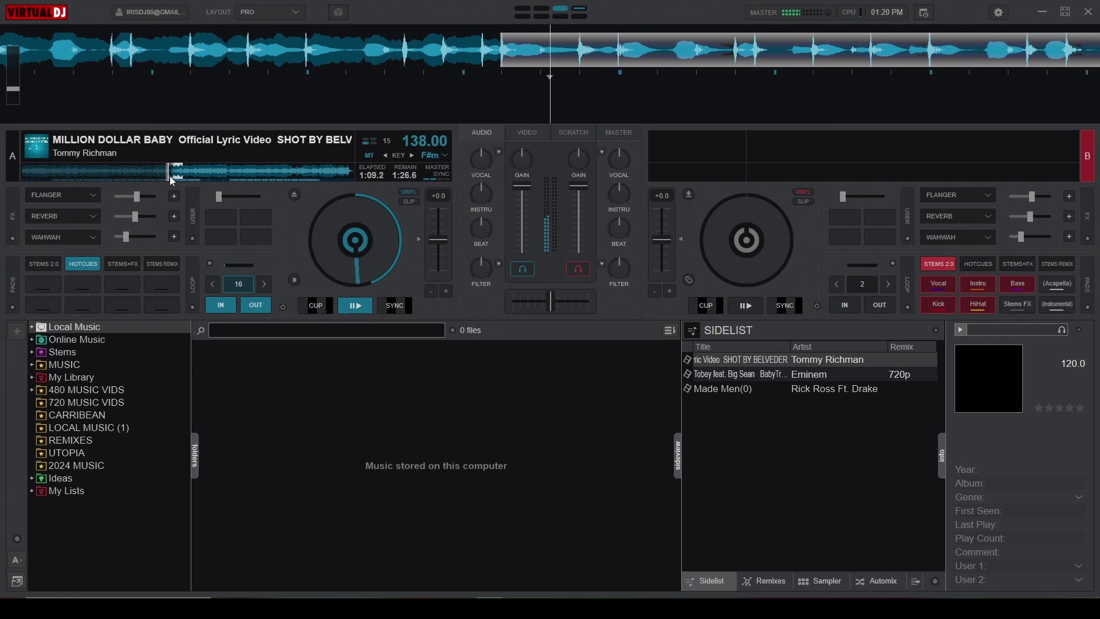
- Set loopAutoMove to No while seeking deck A around 1:38 to test looping
{"action": "left_click", "coordinate": [232, 172]}
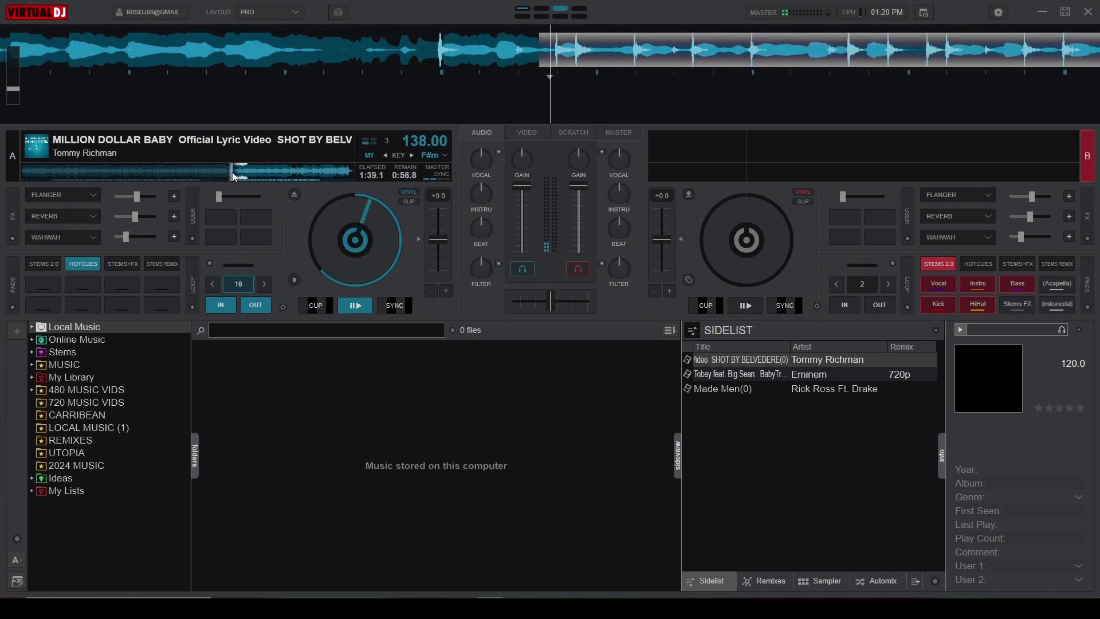
{"action": "left_click", "coordinate": [211, 285]}
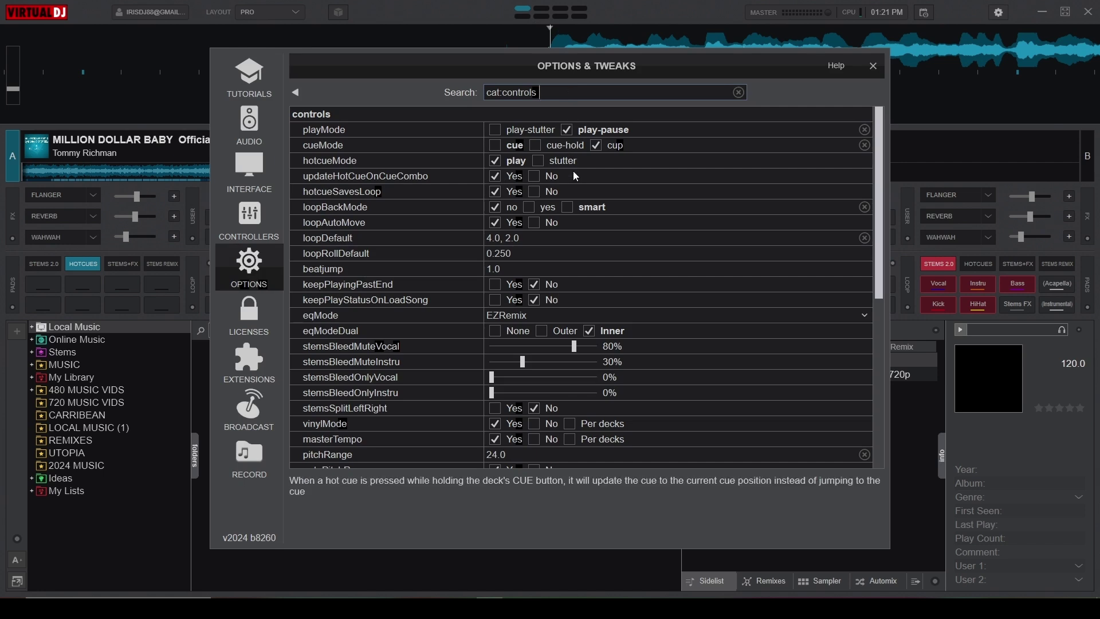
{"action": "left_click", "coordinate": [534, 224]}
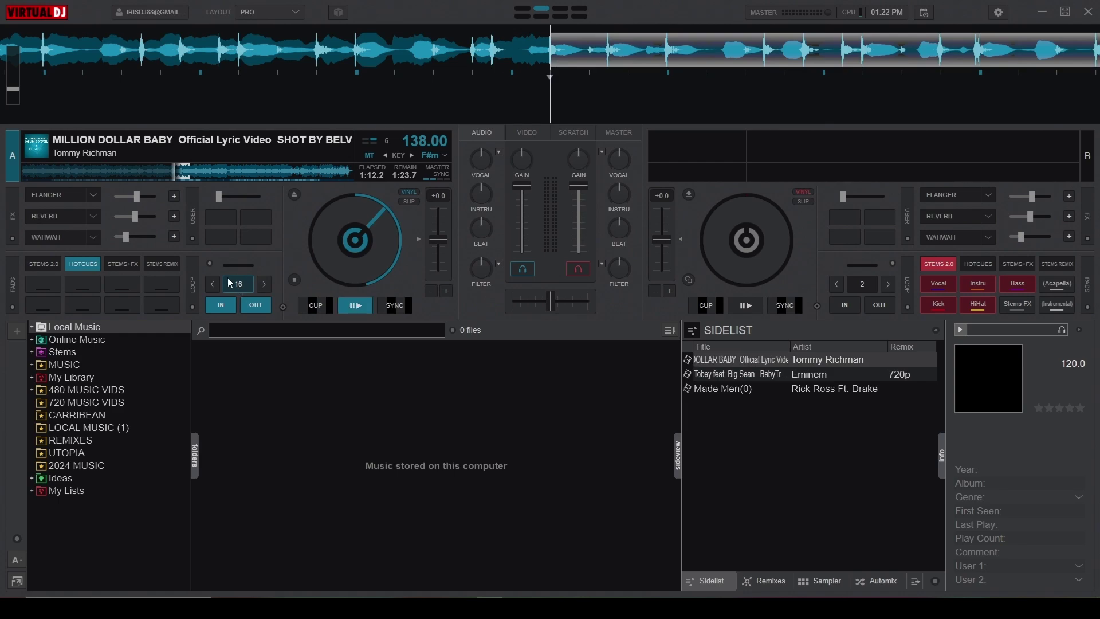
{"action": "left_click", "coordinate": [157, 174]}
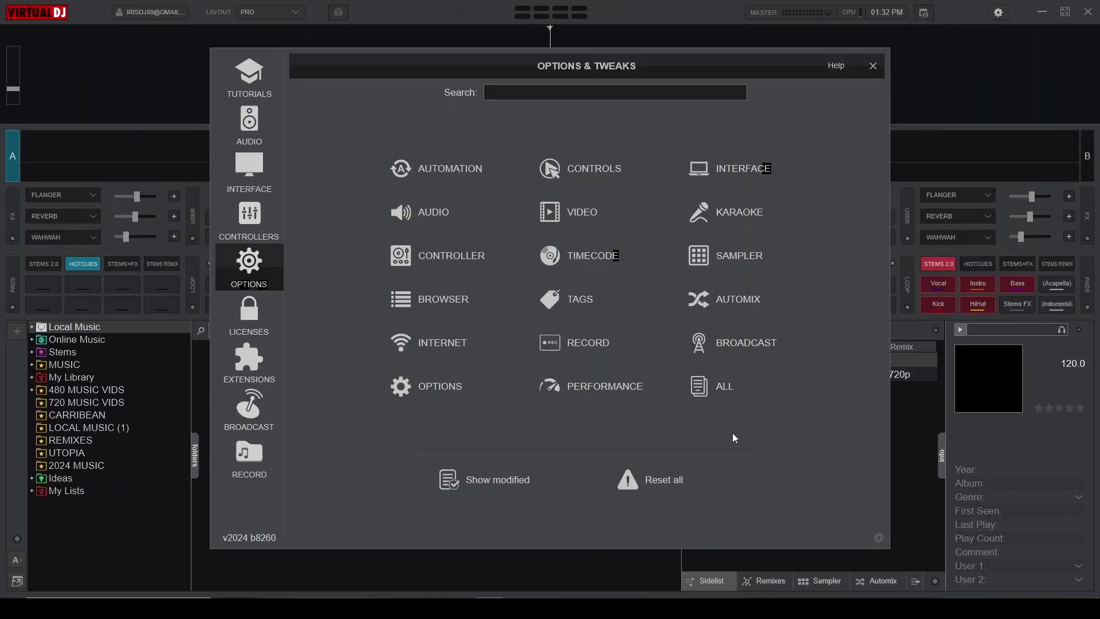
- Open the Controls category and choose EZRemix from the eqMode list
{"action": "left_click", "coordinate": [575, 179]}
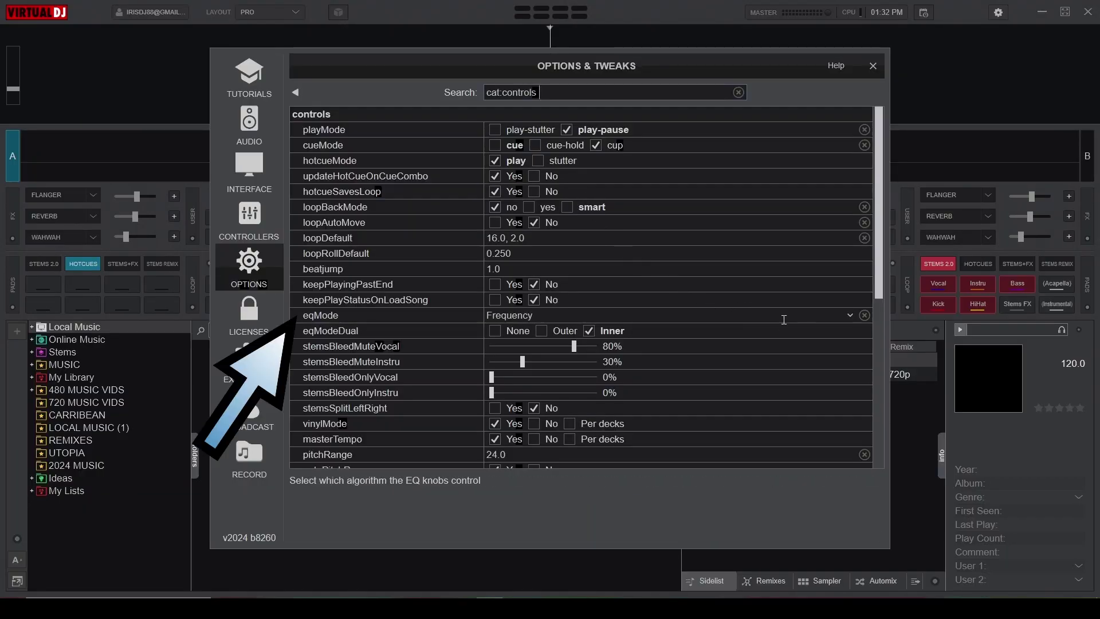
{"action": "left_click", "coordinate": [850, 316]}
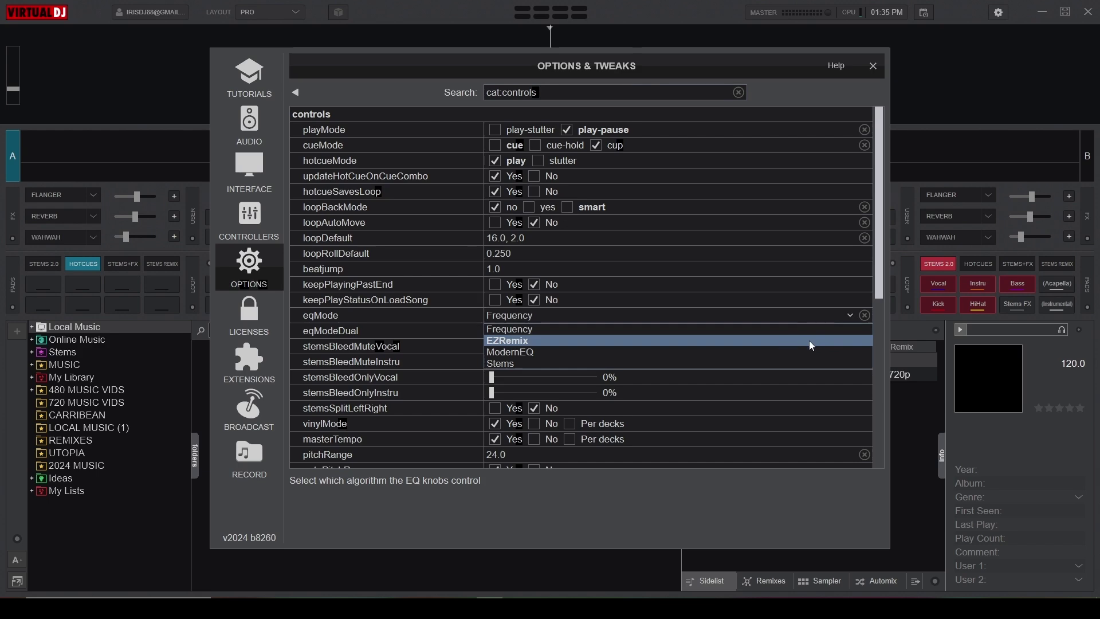
{"action": "left_click", "coordinate": [786, 344]}
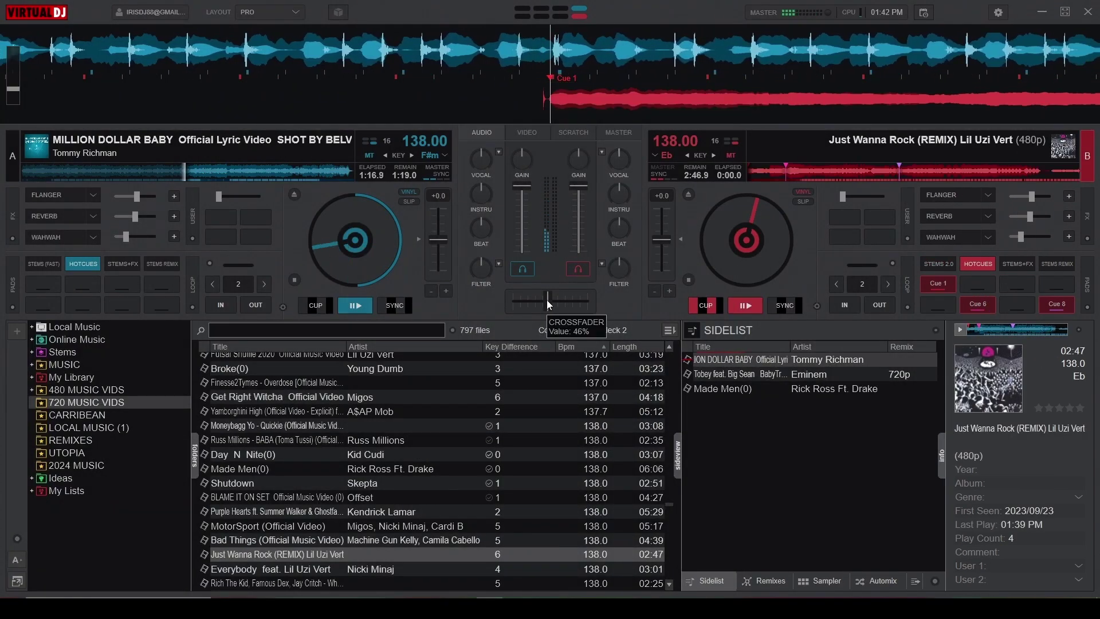
- Test the EQ by turning down deck B's vocals and deck A's instrumental
{"action": "left_click_drag", "start_coordinate": [621, 160], "coordinate": [617, 166]}
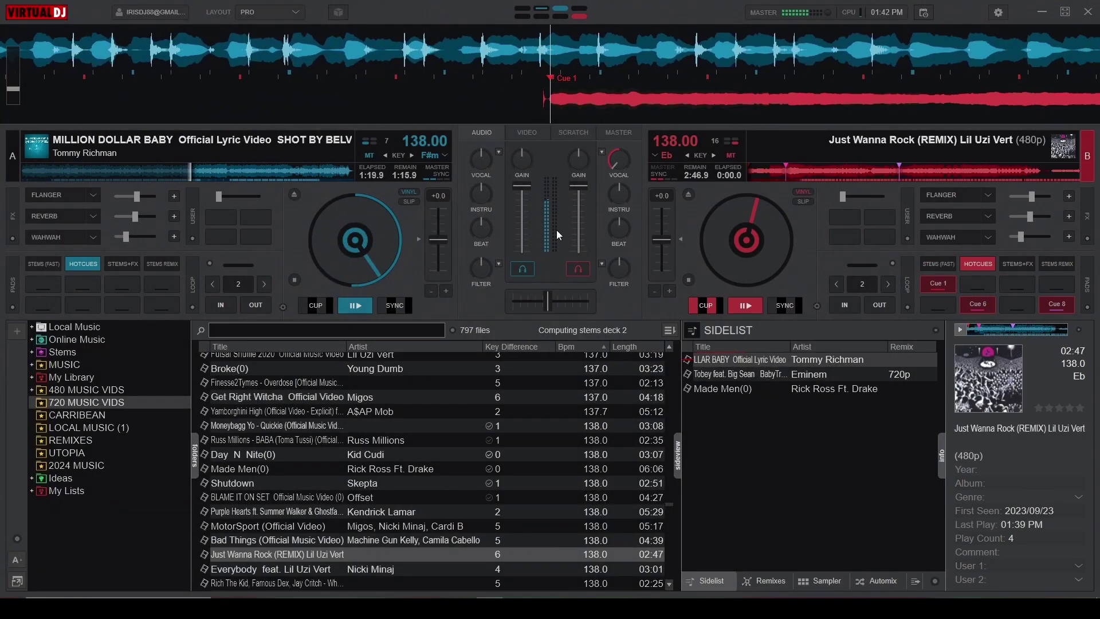
{"action": "mouse_move", "coordinate": [482, 200]}
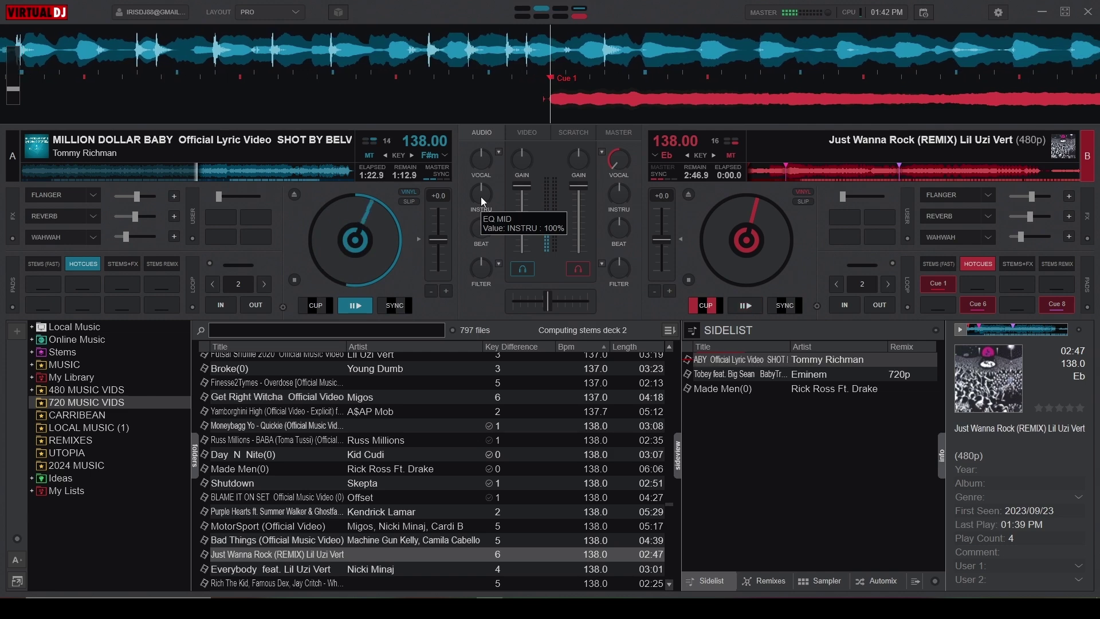
{"action": "left_click_drag", "start_coordinate": [480, 197], "coordinate": [481, 224]}
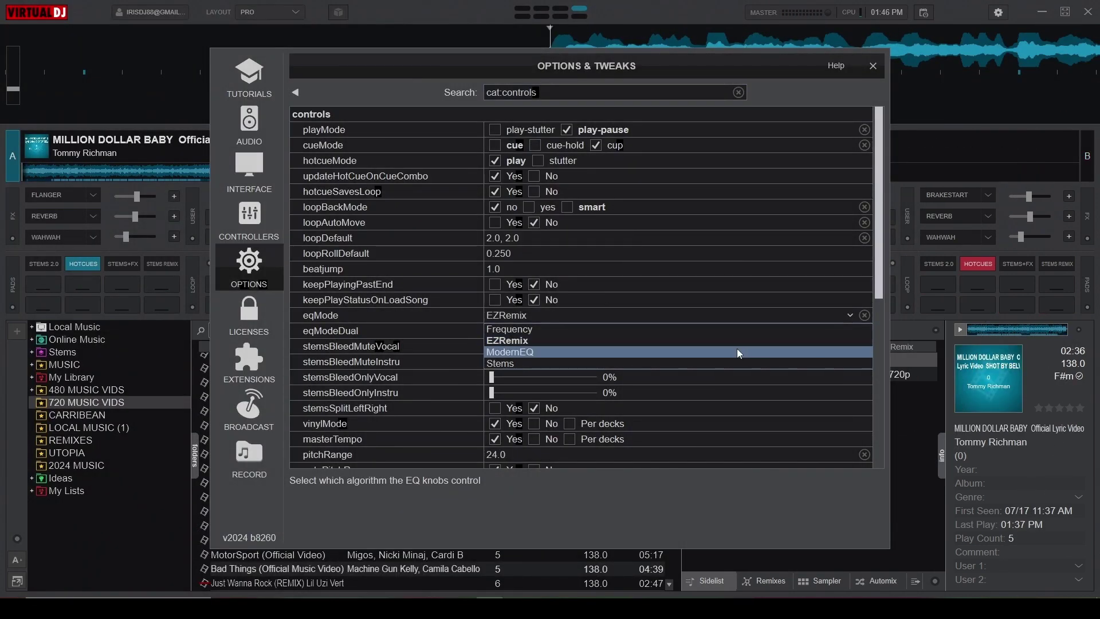
- Switch eqMode to ModernEQ, then to Stems, and turn down deck B's vocals
{"action": "left_click", "coordinate": [740, 353]}
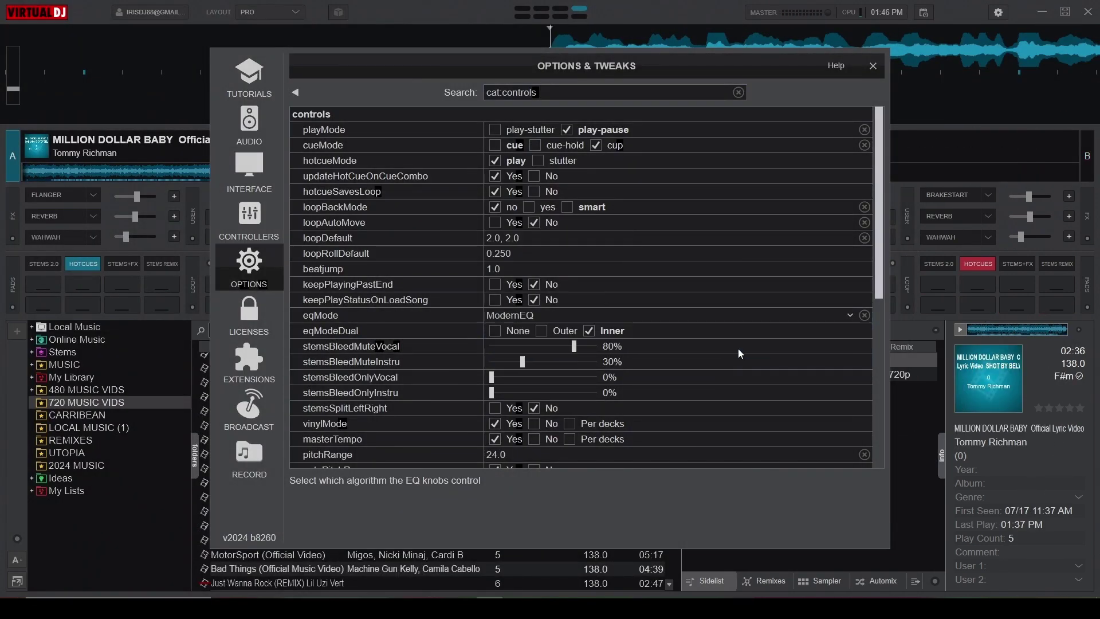
{"action": "left_click", "coordinate": [882, 77]}
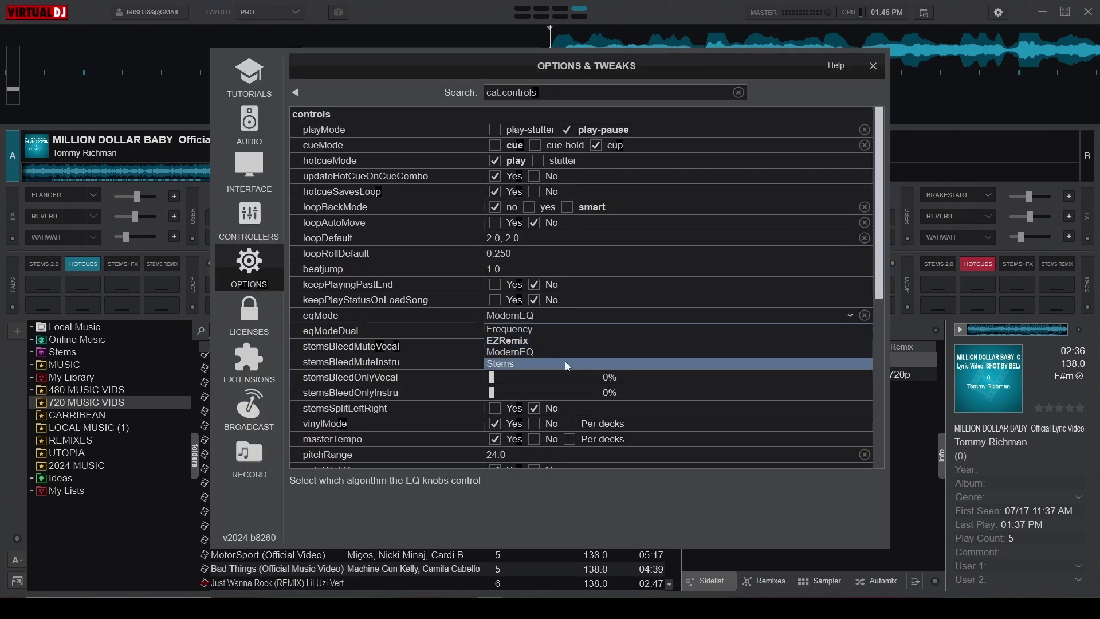
{"action": "left_click", "coordinate": [566, 363]}
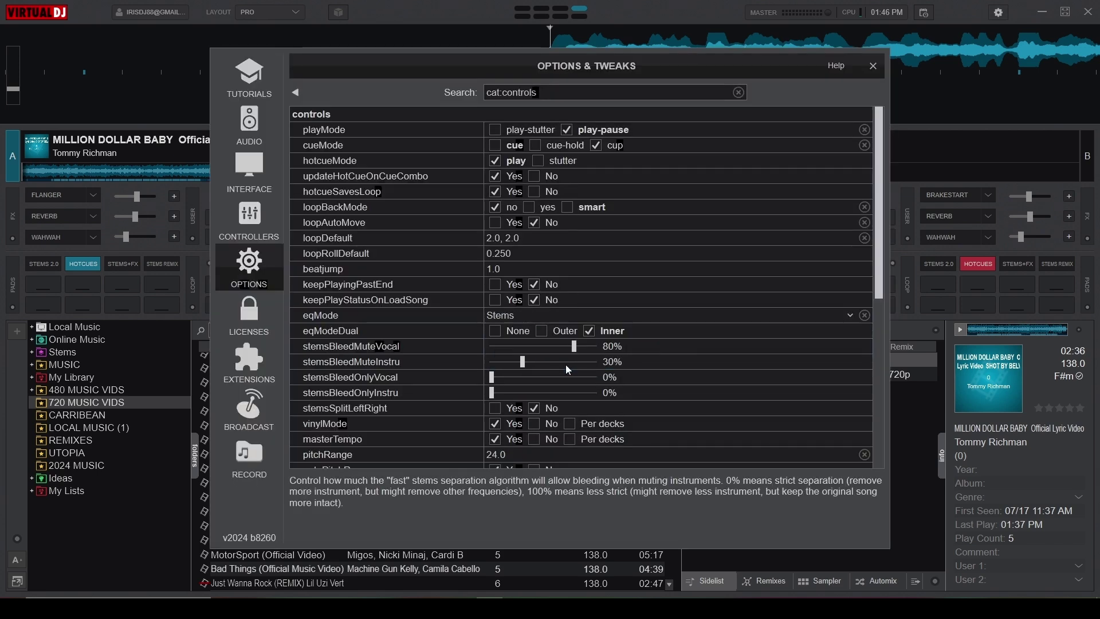
{"action": "left_click", "coordinate": [874, 67]}
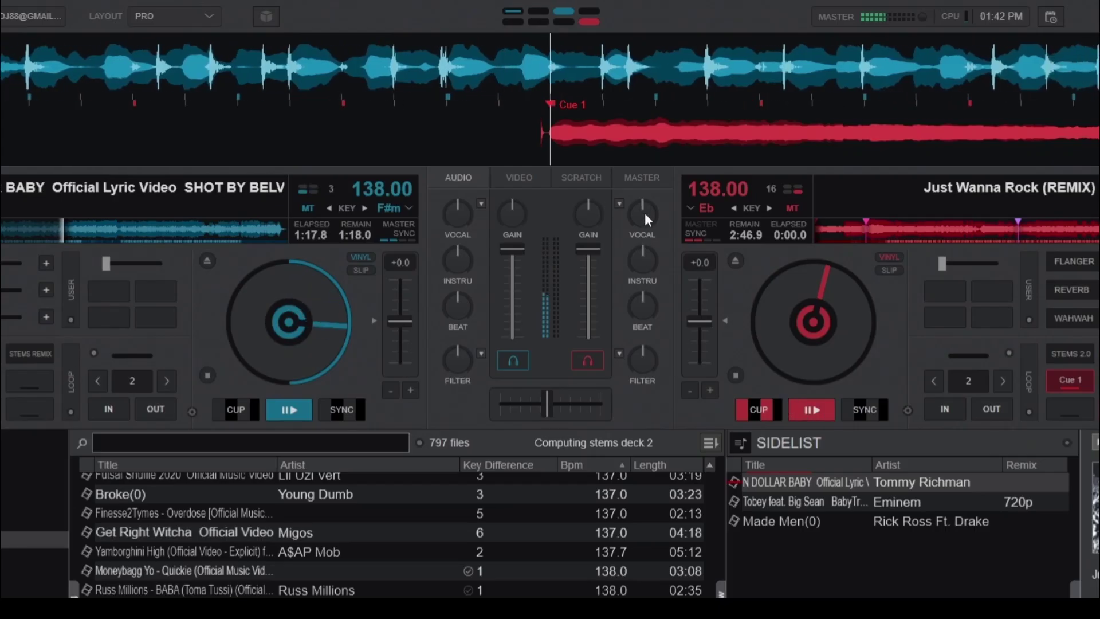
{"action": "left_click_drag", "start_coordinate": [643, 214], "coordinate": [628, 237]}
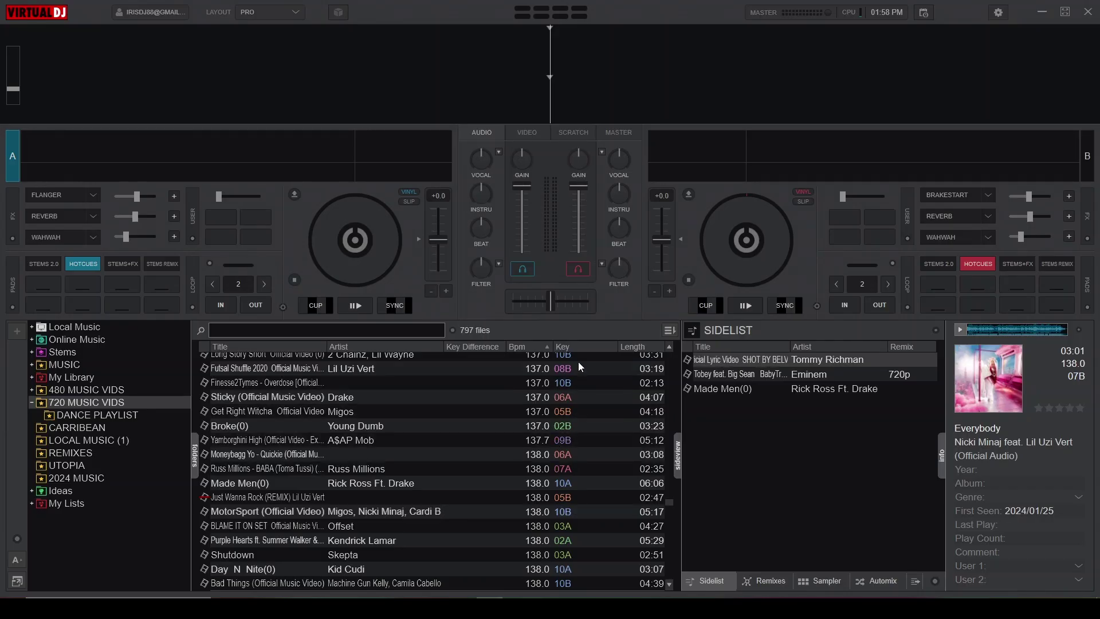
- Sort the track list by the Key column and scroll through it
{"action": "left_click", "coordinate": [572, 346]}
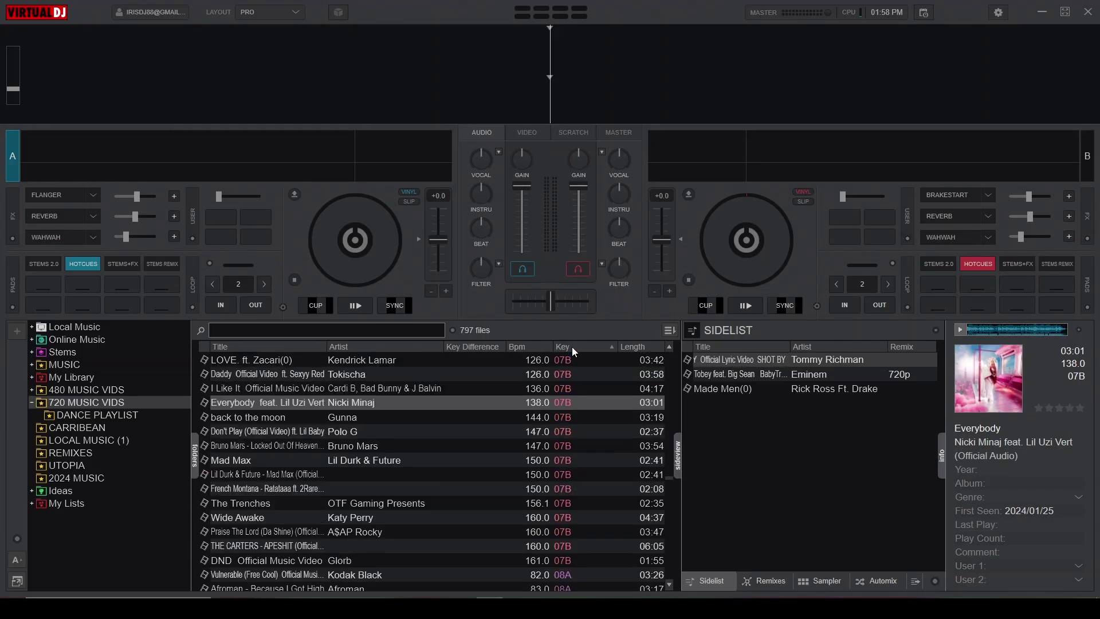
{"action": "scroll", "coordinate": [564, 402], "scroll_direction": "down", "scroll_amount": 10}
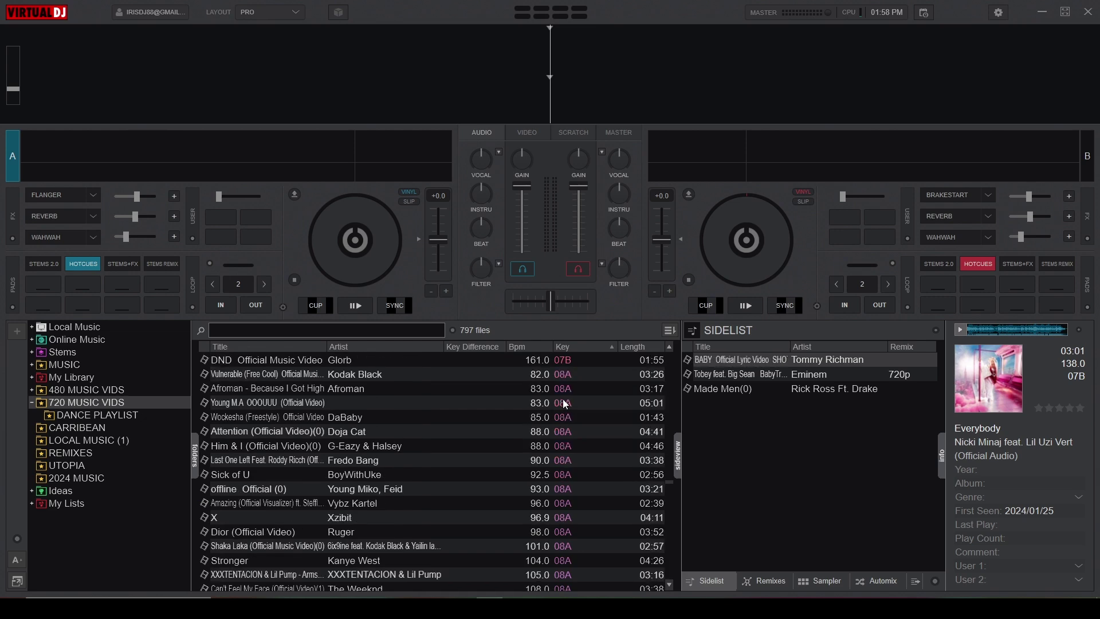
{"action": "scroll", "coordinate": [563, 399], "scroll_direction": "down", "scroll_amount": 5}
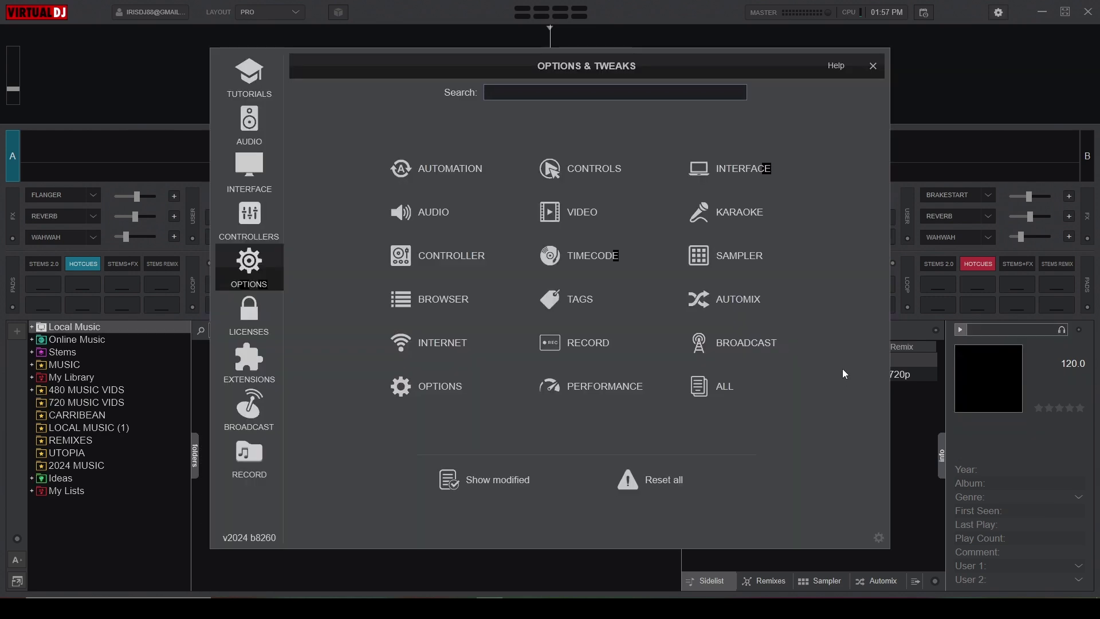
- Set keyDisplay to Harmonic in the Interface settings and close Options
{"action": "left_click", "coordinate": [736, 180]}
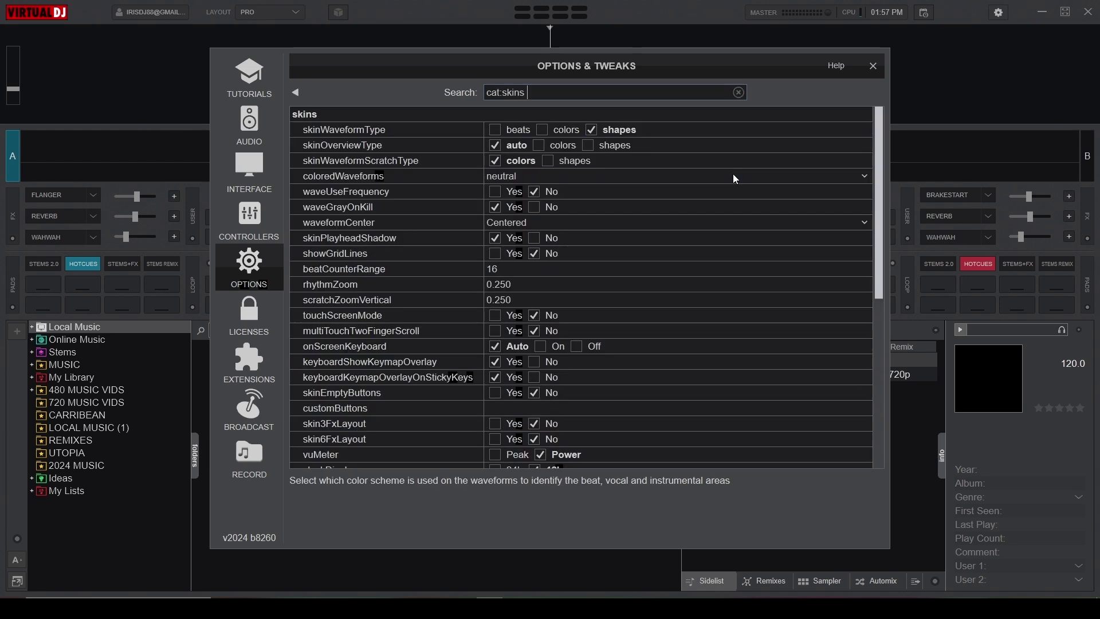
{"action": "scroll", "coordinate": [553, 282], "scroll_direction": "down", "scroll_amount": 5}
{"action": "scroll", "coordinate": [553, 282], "scroll_direction": "down", "scroll_amount": 1}
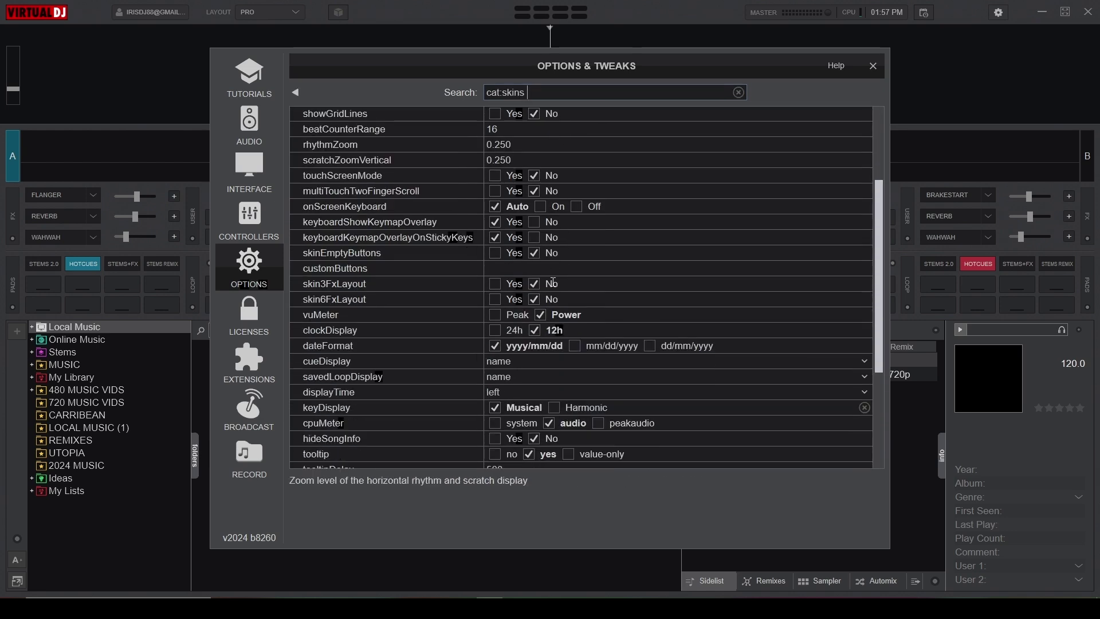
{"action": "left_click", "coordinate": [554, 408]}
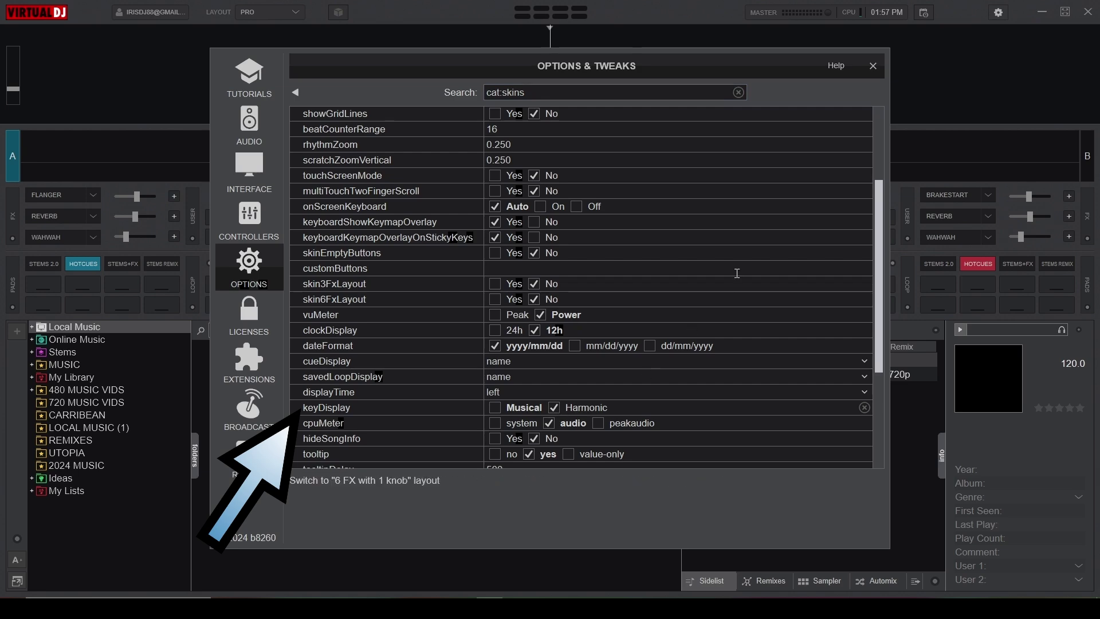
{"action": "left_click", "coordinate": [873, 65]}
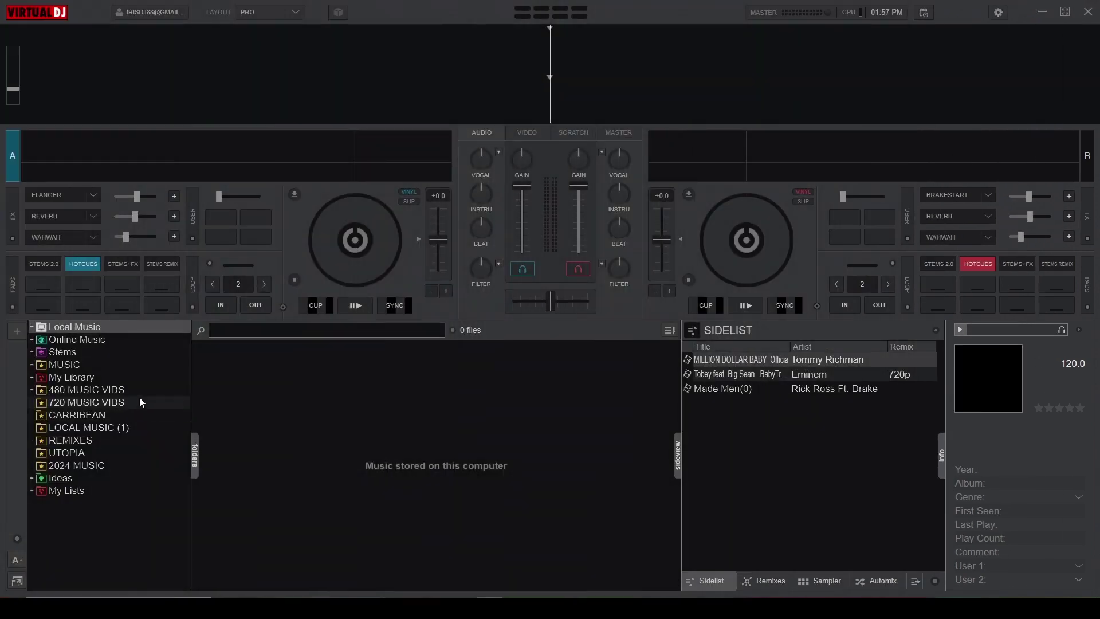
- Open the 720 MUSIC VIDS folder and add a Key column to its list
{"action": "left_click", "coordinate": [140, 400]}
{"action": "right_click", "coordinate": [532, 345]}
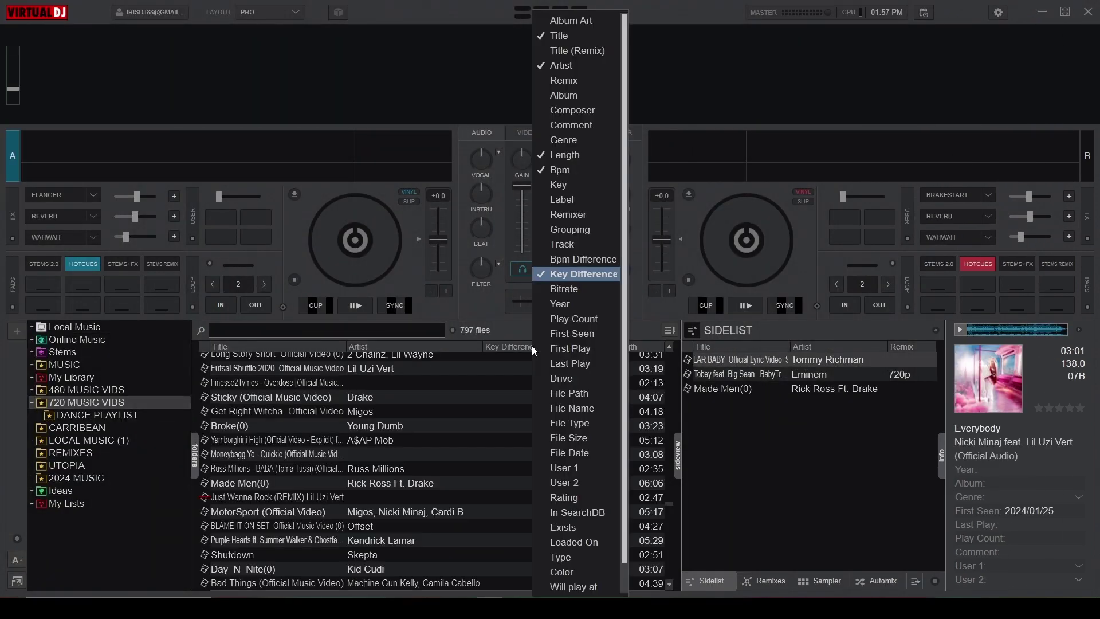
{"action": "left_click", "coordinate": [568, 187]}
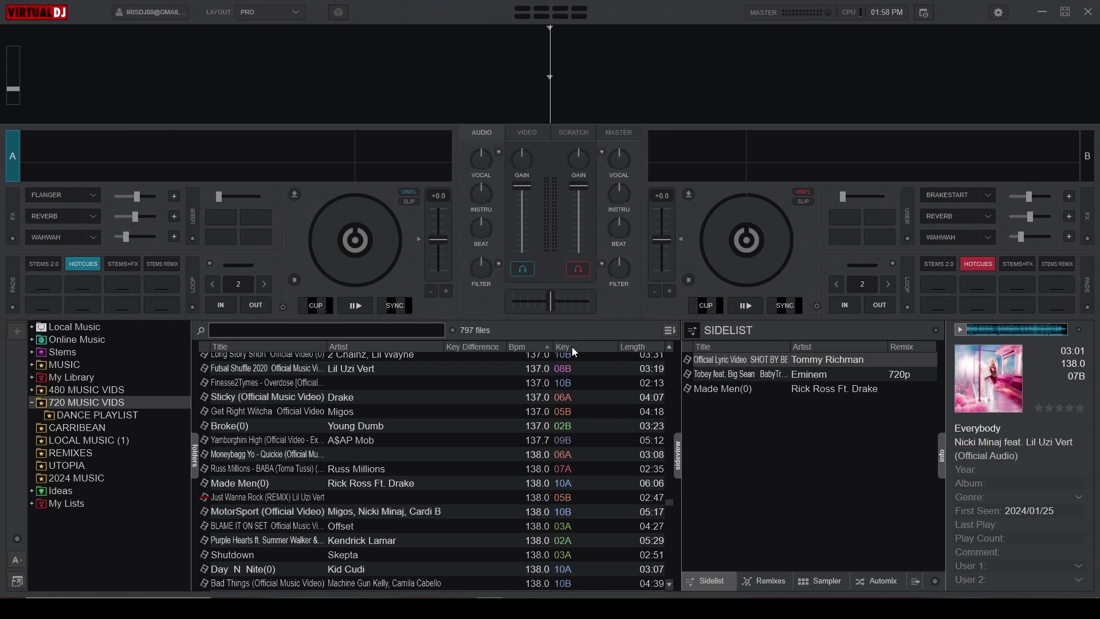
- Sort the 720 MUSIC VIDS list by key and scroll through it
{"action": "left_click", "coordinate": [572, 346]}
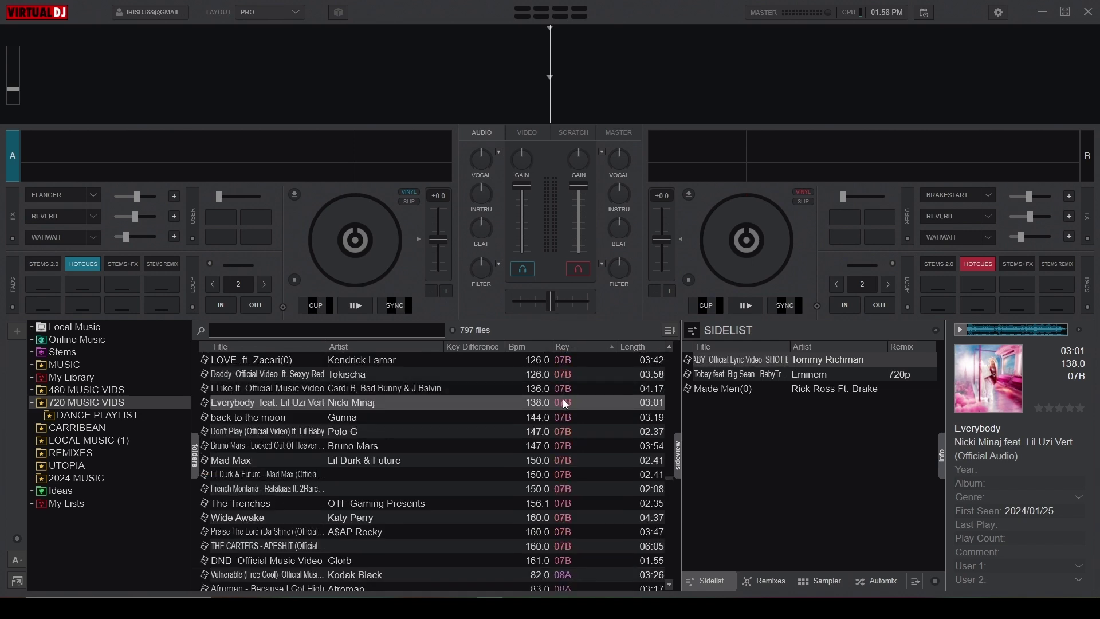
{"action": "scroll", "coordinate": [563, 399], "scroll_direction": "down", "scroll_amount": 7}
{"action": "scroll", "coordinate": [563, 399], "scroll_direction": "down", "scroll_amount": 10}
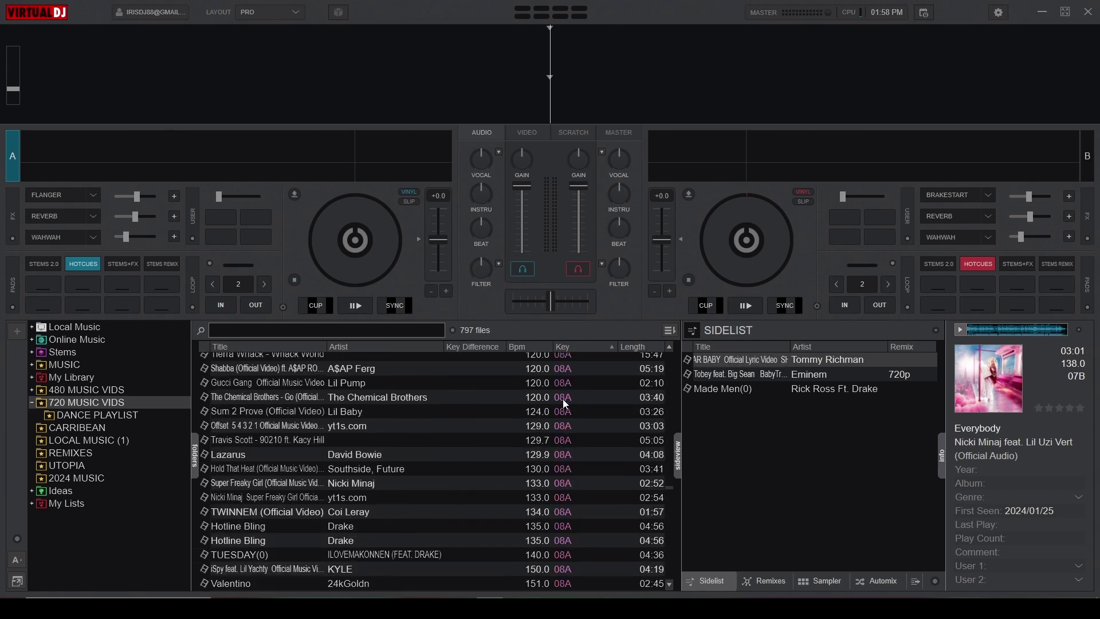
{"action": "scroll", "coordinate": [563, 399], "scroll_direction": "down", "scroll_amount": 10}
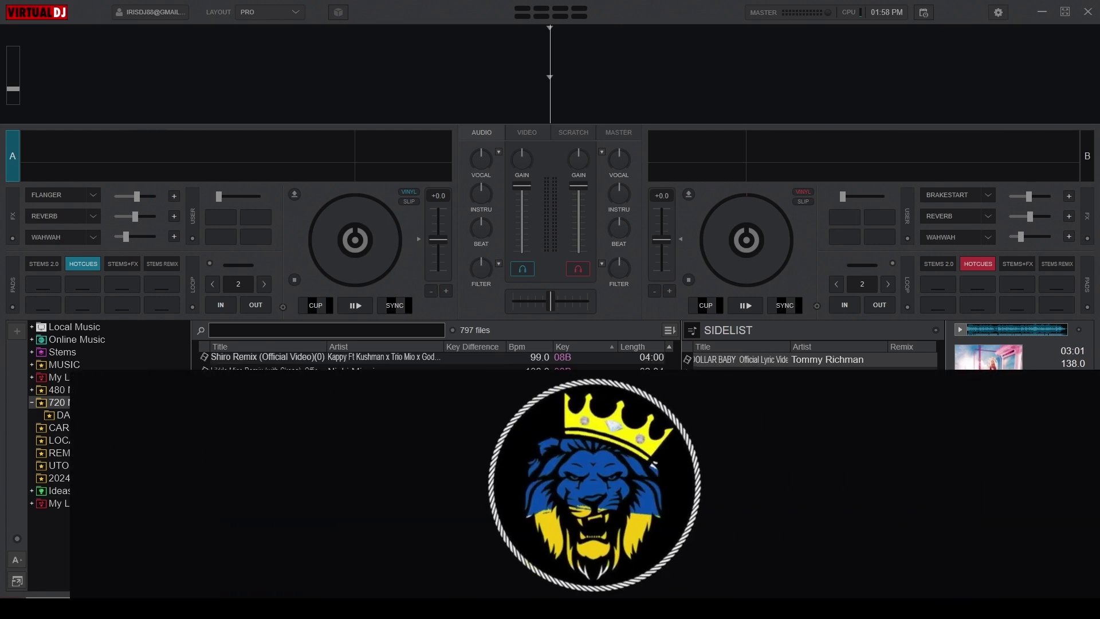
{"action": "scroll", "coordinate": [563, 399], "scroll_direction": "down", "scroll_amount": 15}
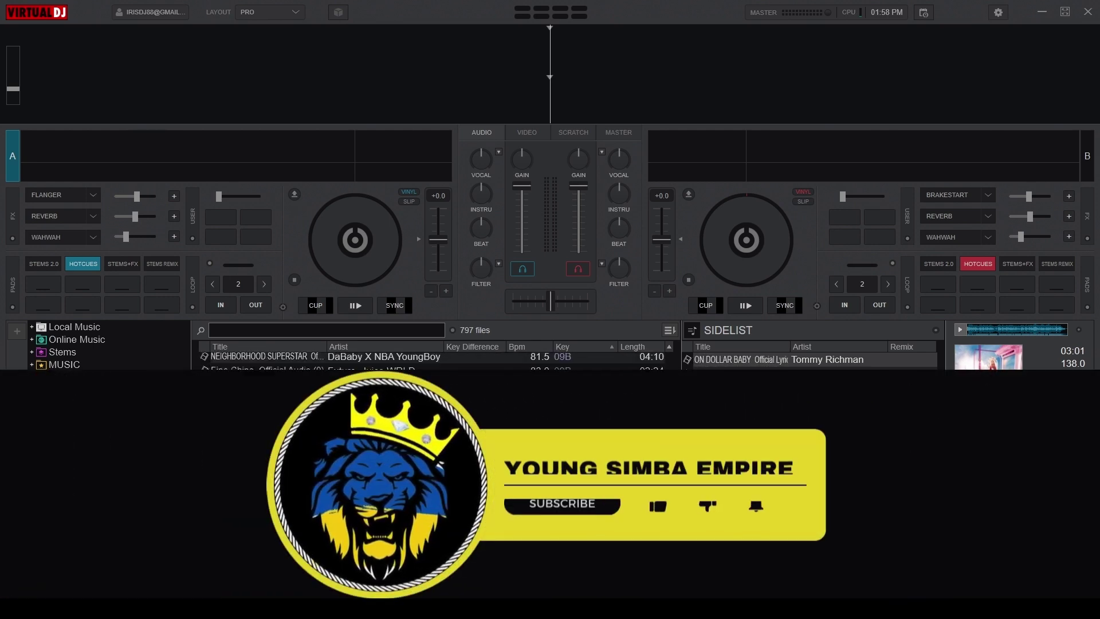
{"action": "scroll", "coordinate": [563, 399], "scroll_direction": "down", "scroll_amount": 10}
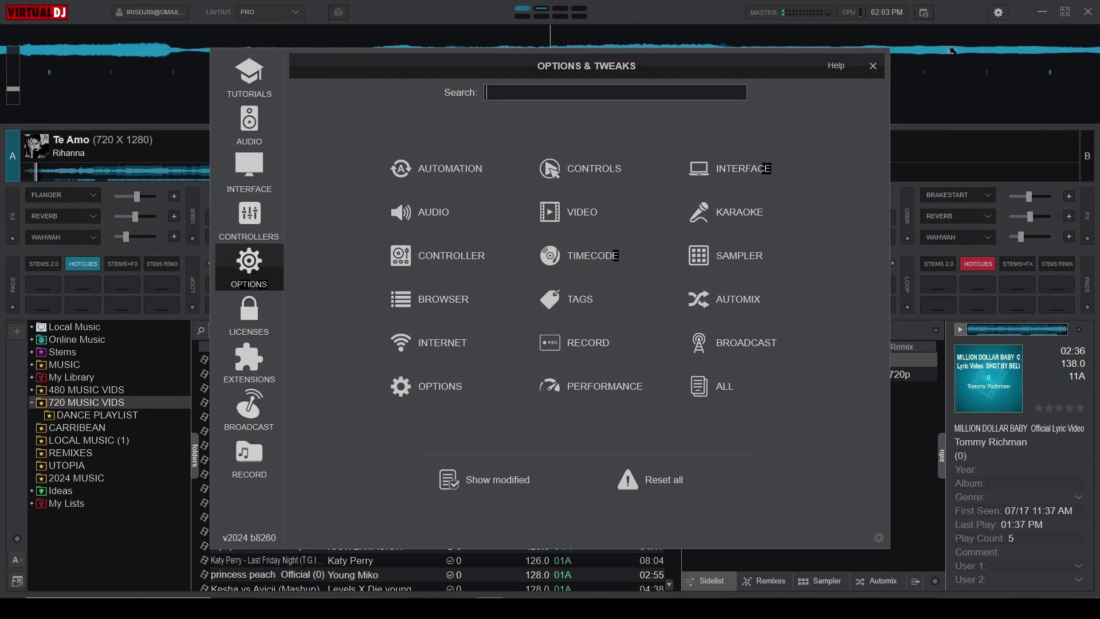
- Open the Video settings, then play deck 1 and fade its video in
{"action": "left_click", "coordinate": [610, 208]}
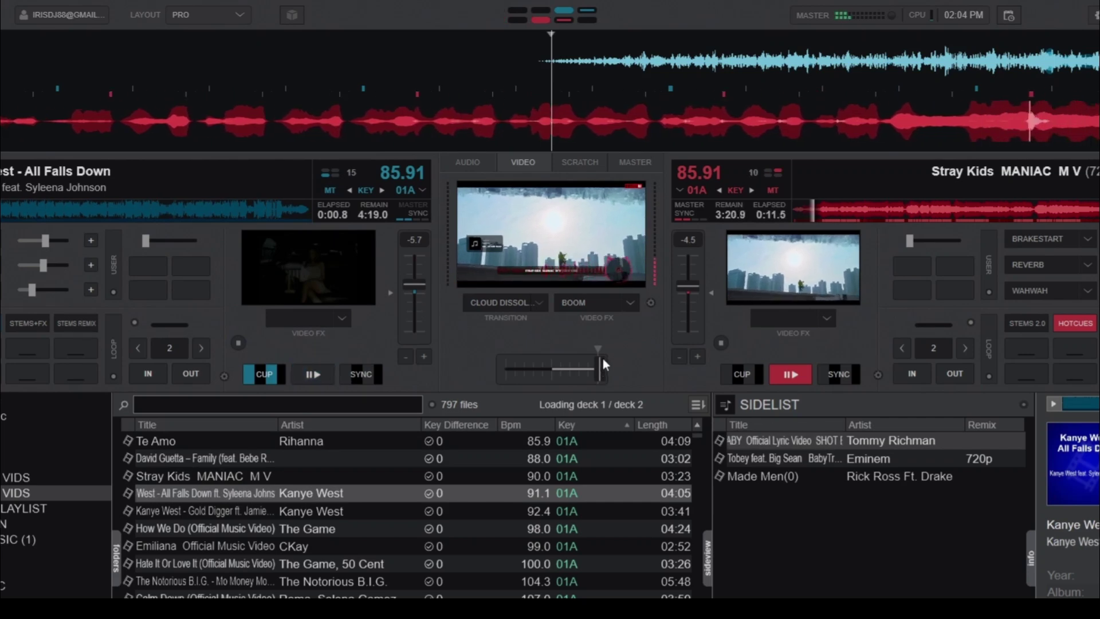
{"action": "left_click", "coordinate": [312, 374]}
{"action": "left_click_drag", "start_coordinate": [590, 362], "coordinate": [504, 374]}
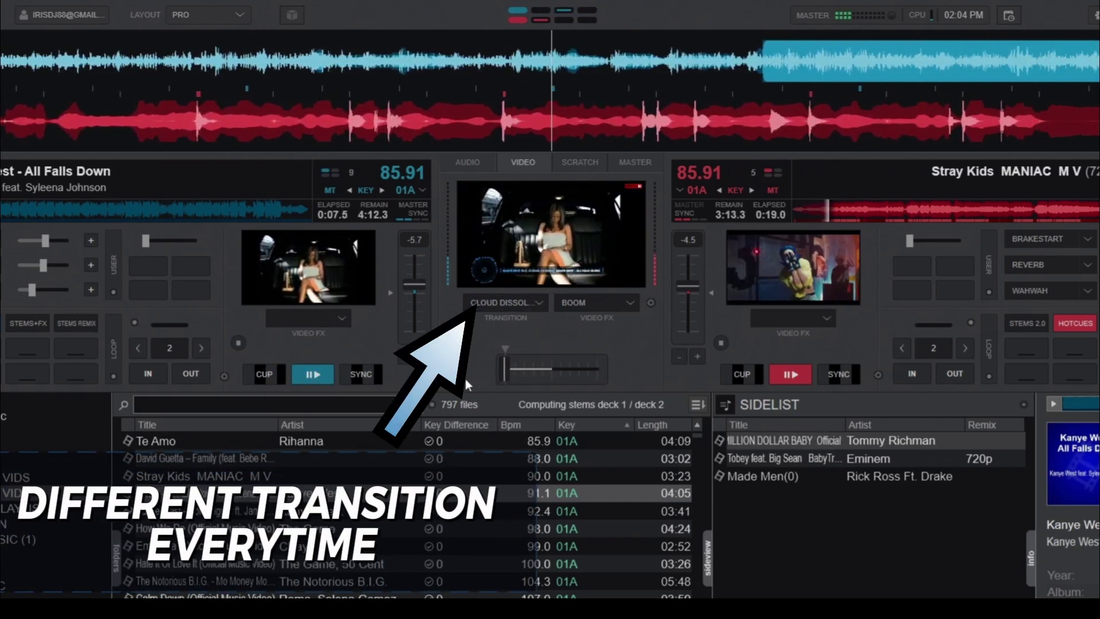
- Load and play Gold Digger on deck 2, crossfading between both videos
{"action": "left_click_drag", "start_coordinate": [344, 511], "coordinate": [834, 256]}
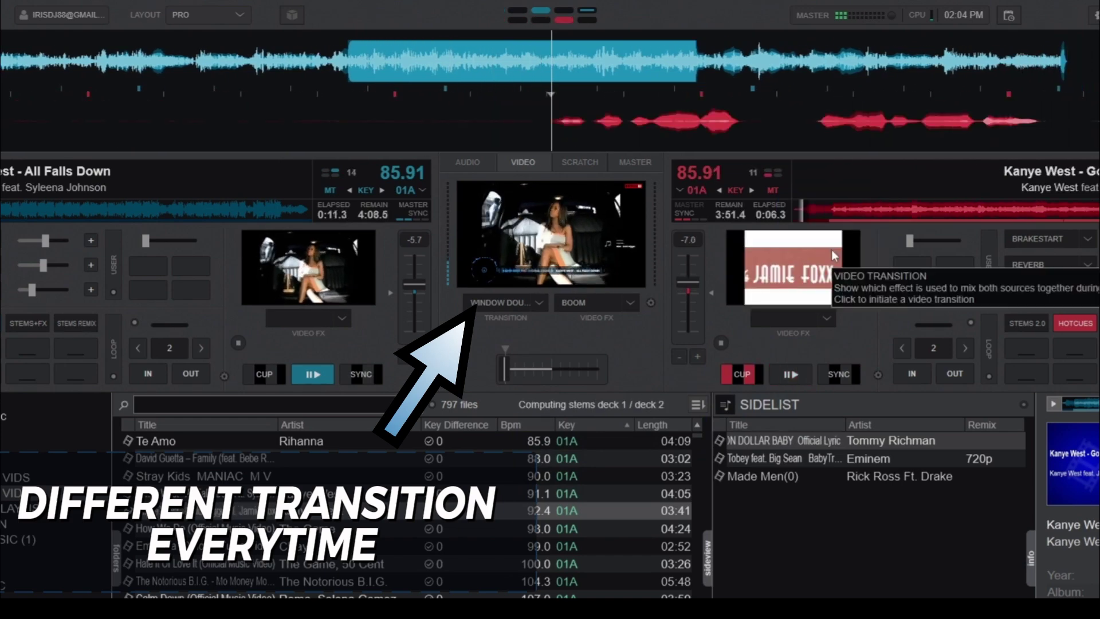
{"action": "left_click", "coordinate": [791, 374]}
{"action": "left_click_drag", "start_coordinate": [504, 374], "coordinate": [635, 374]}
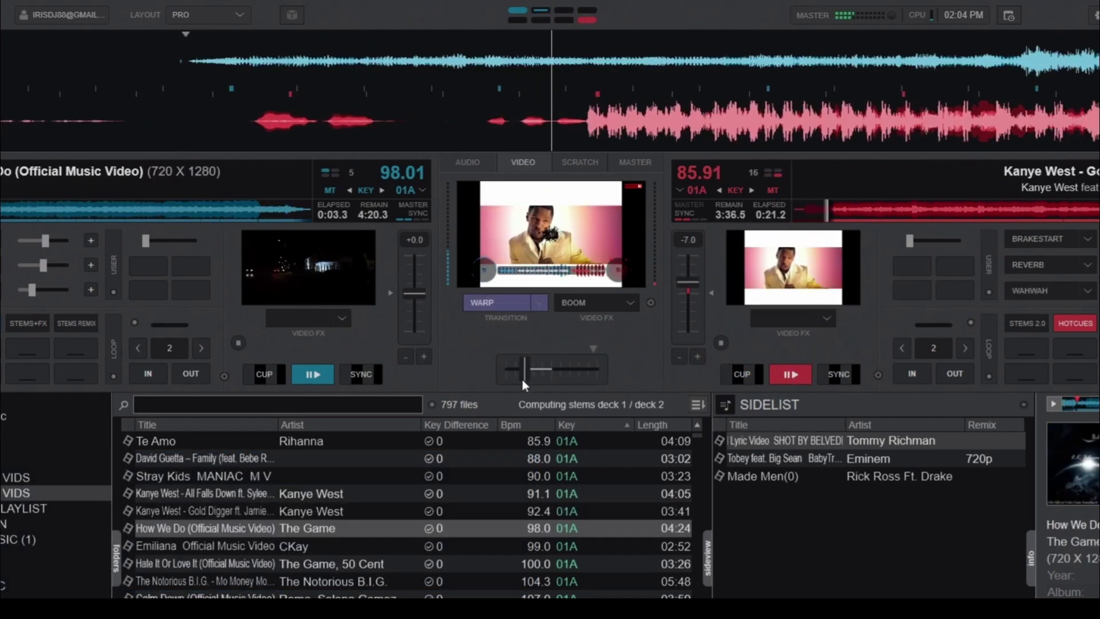
{"action": "left_click_drag", "start_coordinate": [522, 380], "coordinate": [462, 387]}
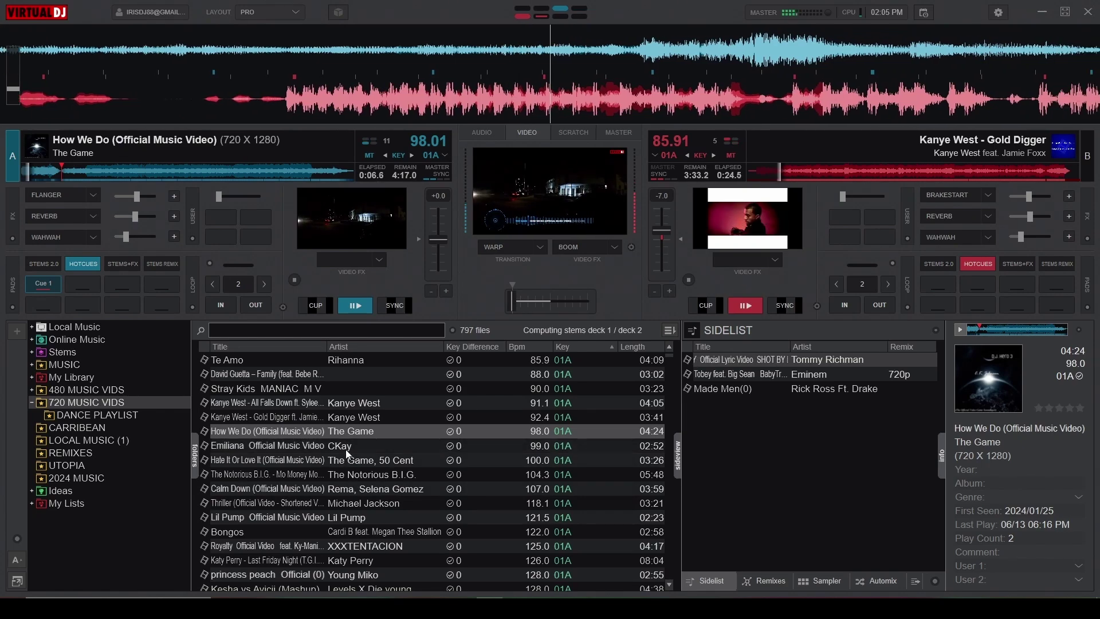
{"action": "left_click", "coordinate": [999, 13]}
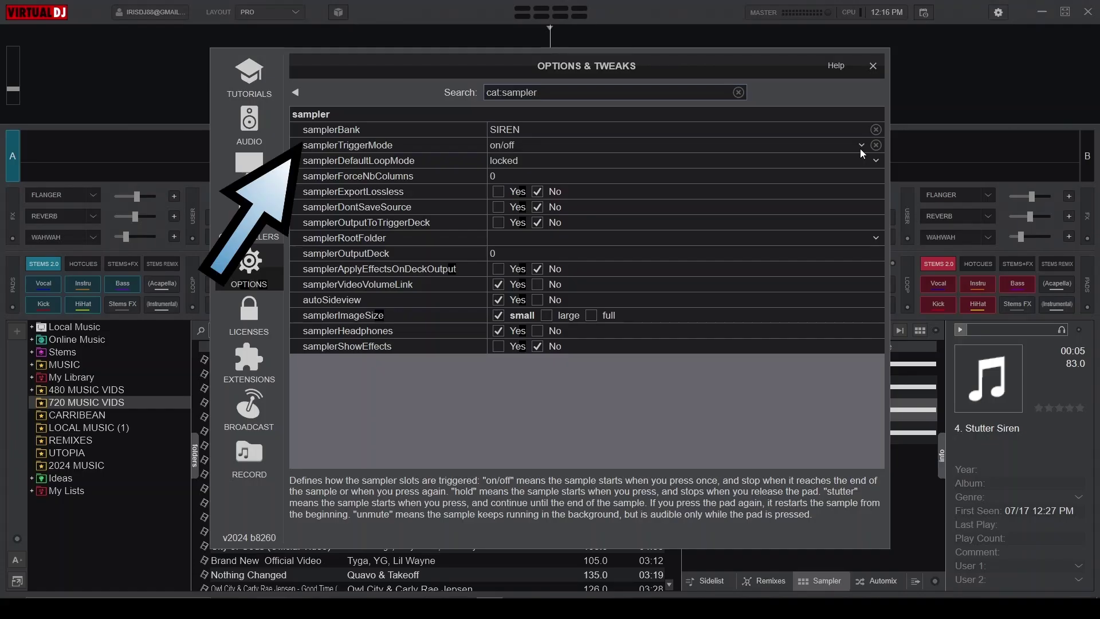
- Choose on/off for samplerTriggerMode, close Options, and start then stop sampler pad 4
{"action": "left_click", "coordinate": [860, 149]}
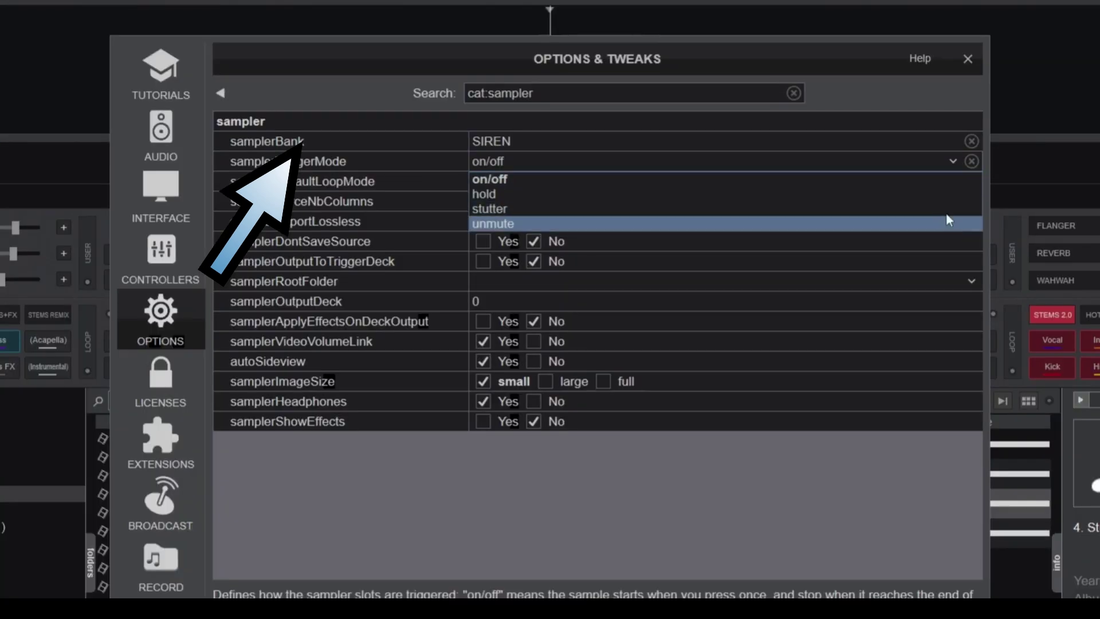
{"action": "left_click", "coordinate": [930, 182]}
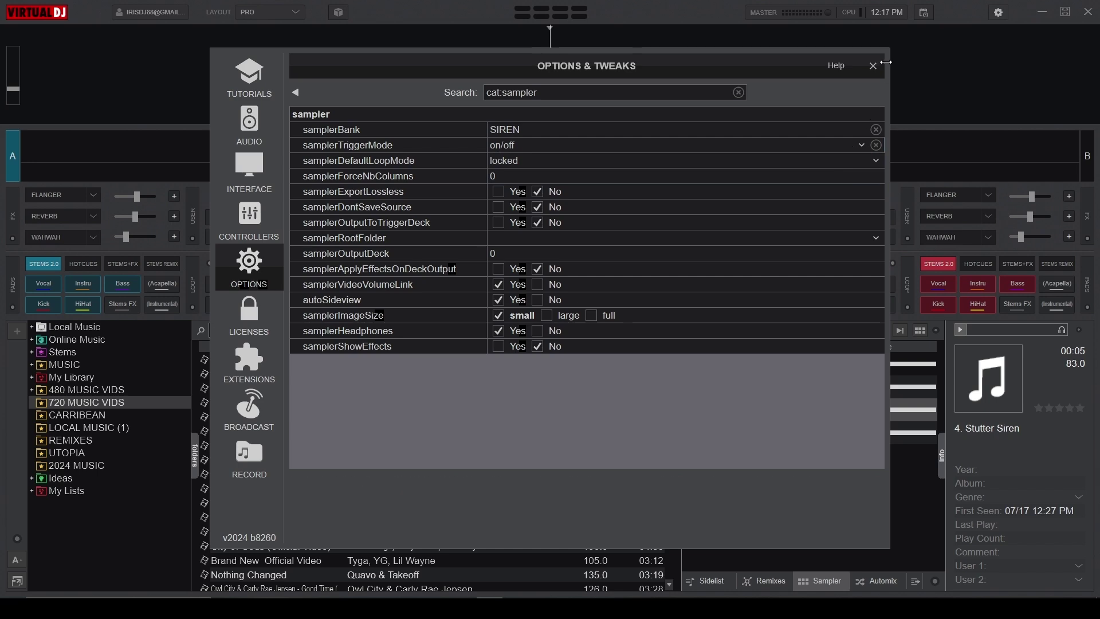
{"action": "left_click", "coordinate": [873, 65]}
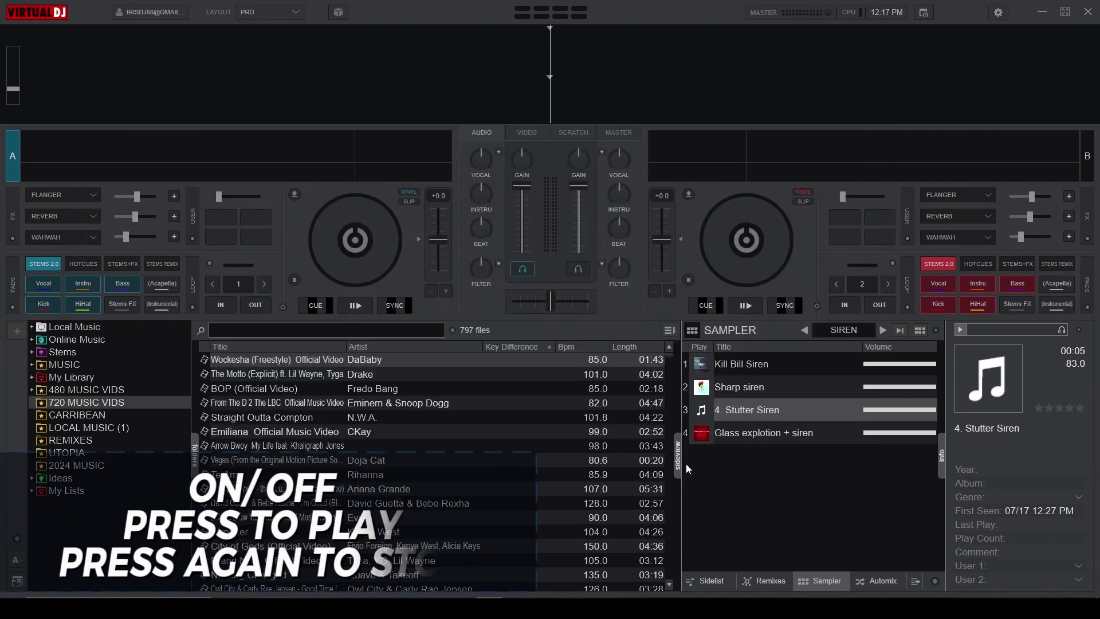
{"action": "left_click", "coordinate": [698, 435]}
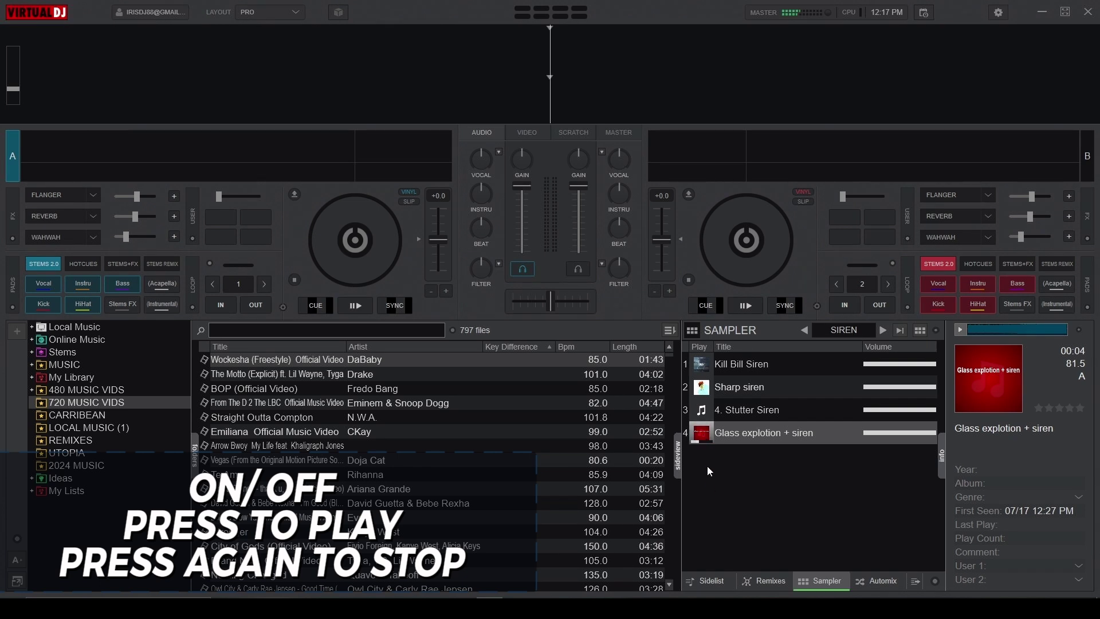
{"action": "left_click", "coordinate": [701, 434]}
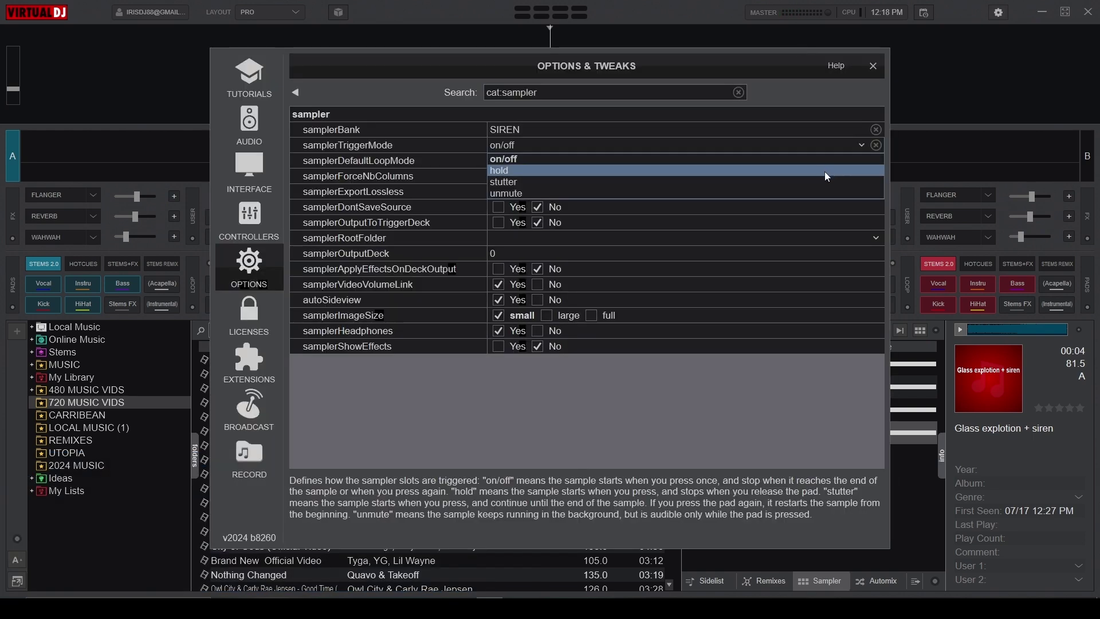
- Try samplerTriggerMode hold, then stutter on pad 4, and reopen the trigger-mode list
{"action": "left_click", "coordinate": [824, 171]}
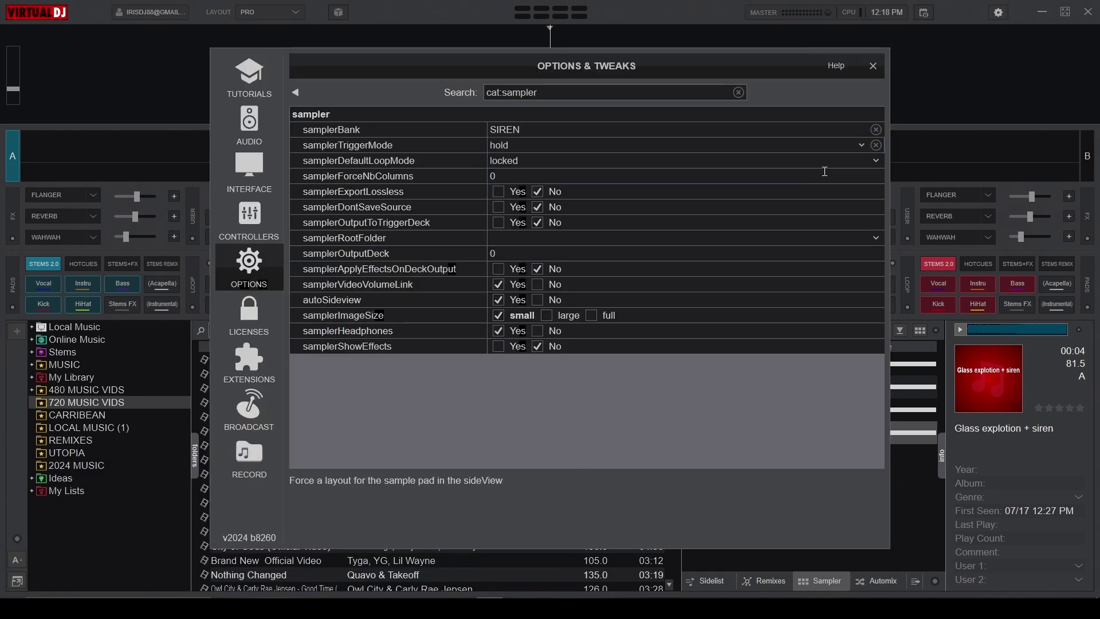
{"action": "left_click", "coordinate": [877, 68]}
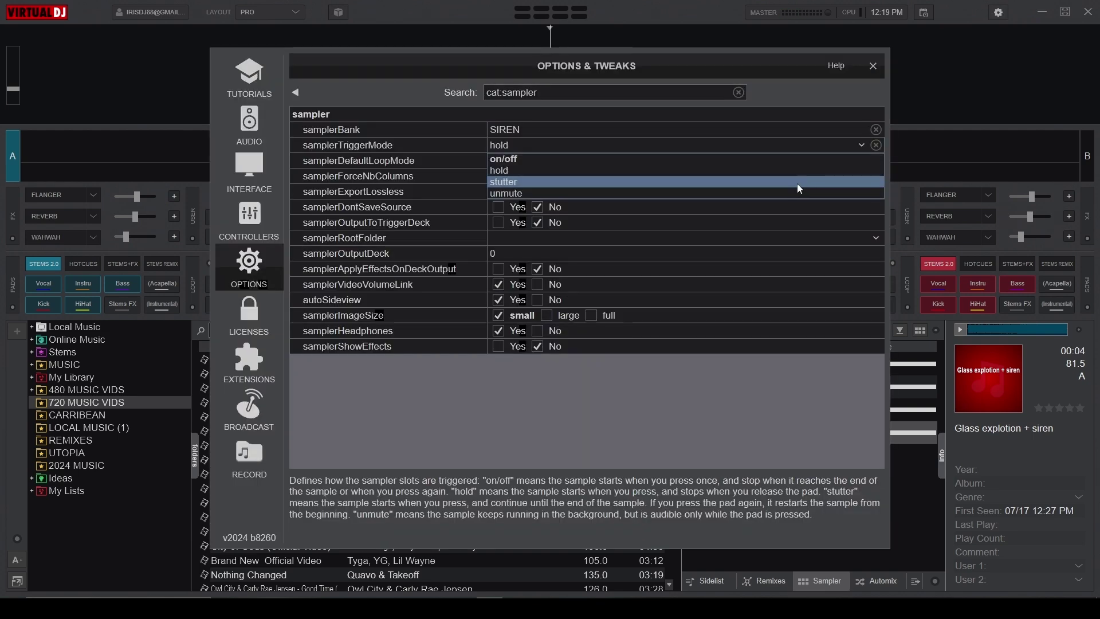
{"action": "left_click", "coordinate": [797, 183]}
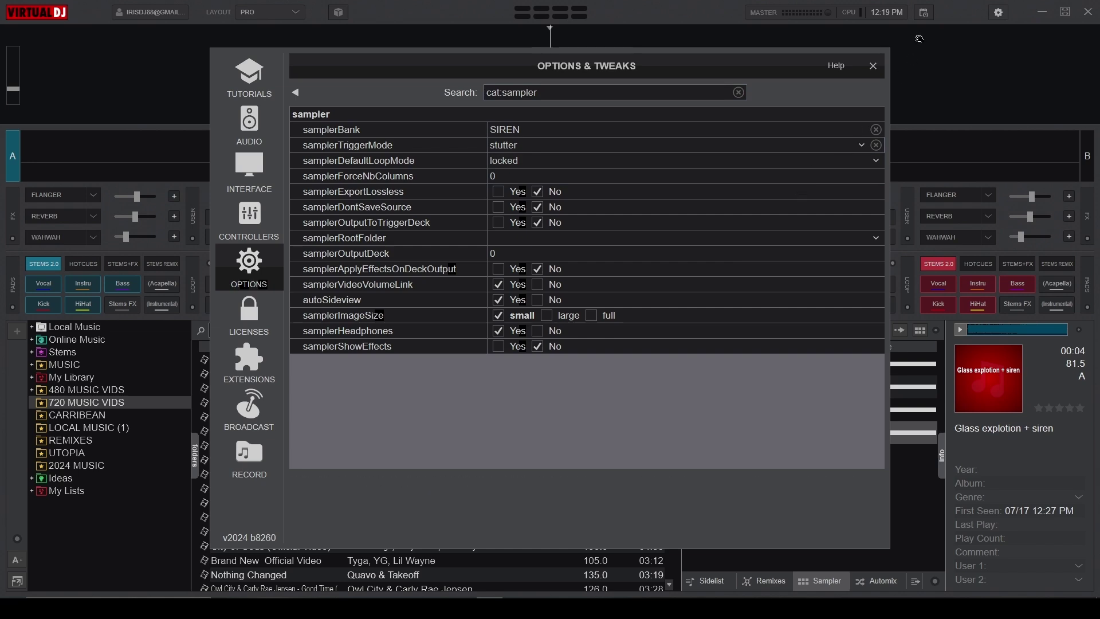
{"action": "left_click", "coordinate": [874, 70]}
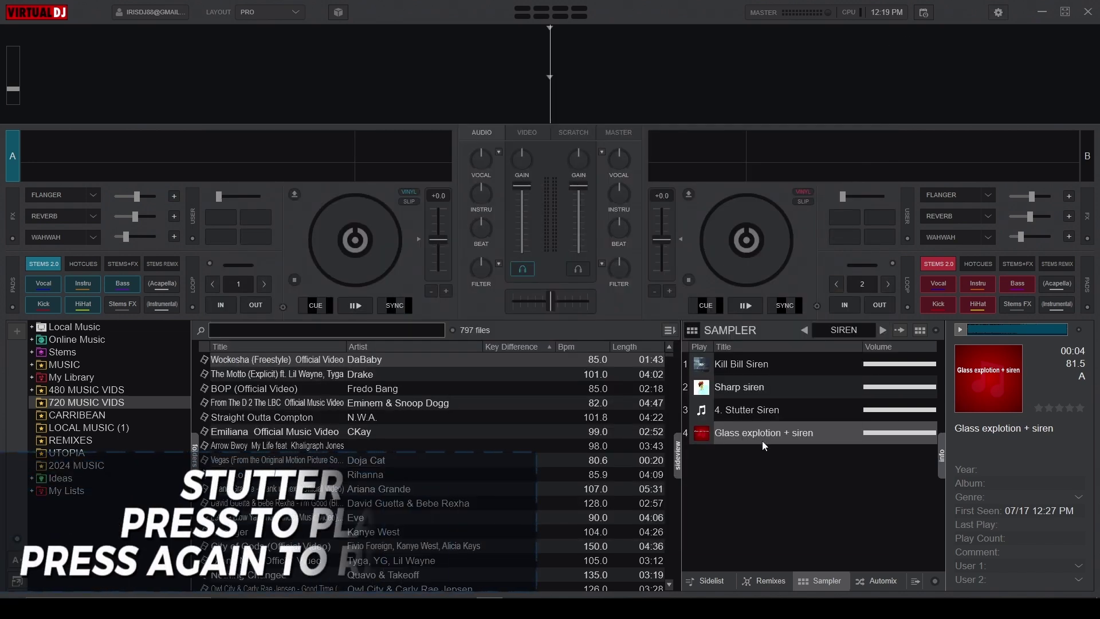
{"action": "left_click", "coordinate": [699, 435]}
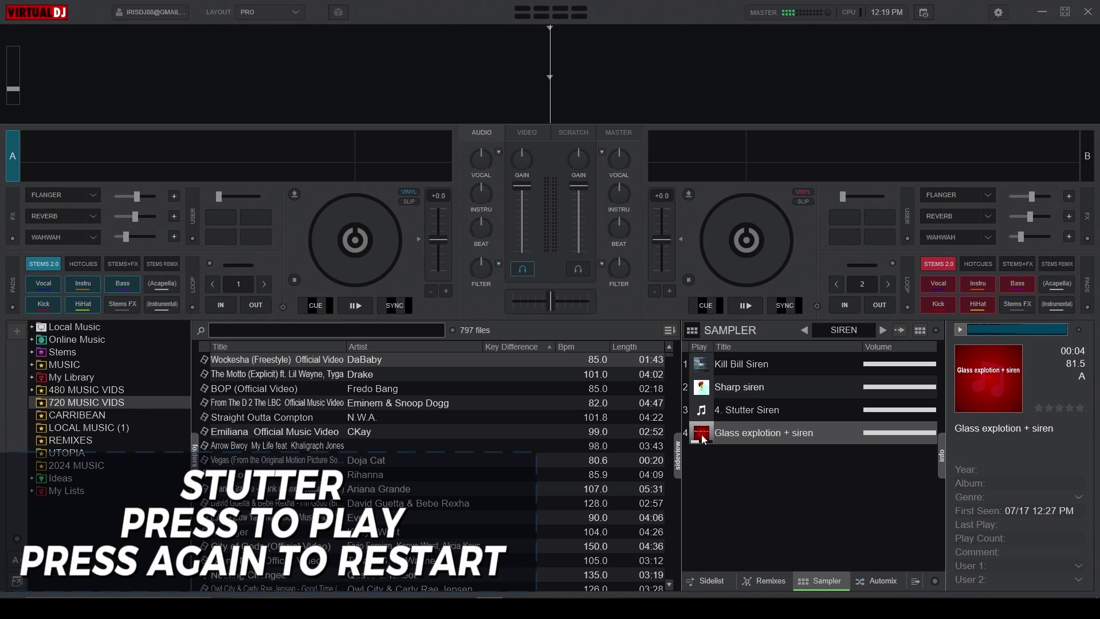
{"action": "left_click", "coordinate": [704, 434]}
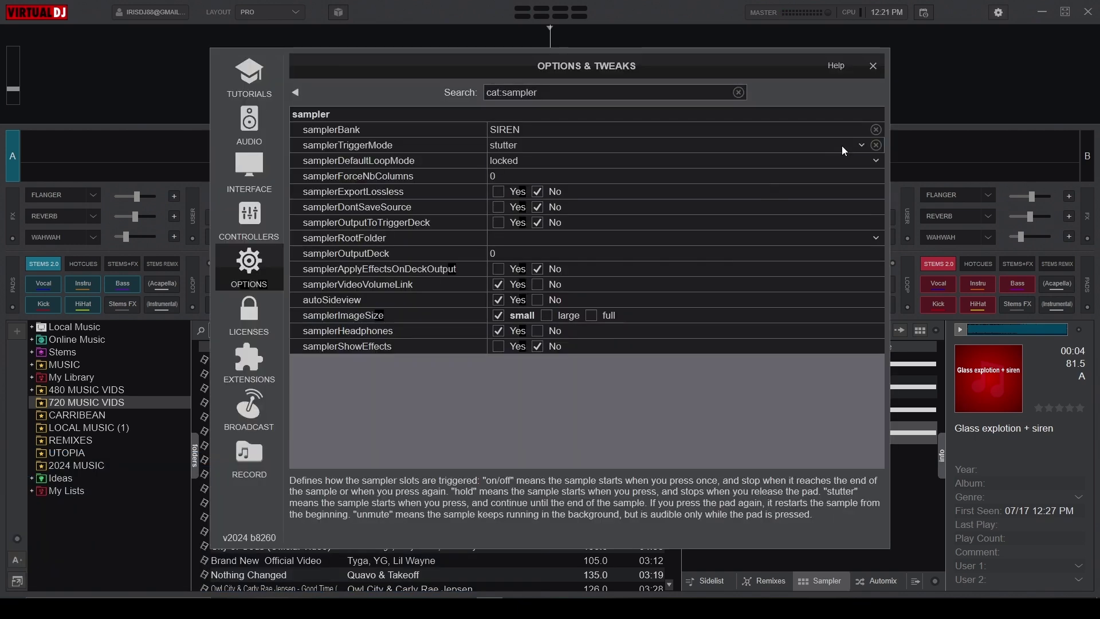
{"action": "left_click", "coordinate": [841, 145]}
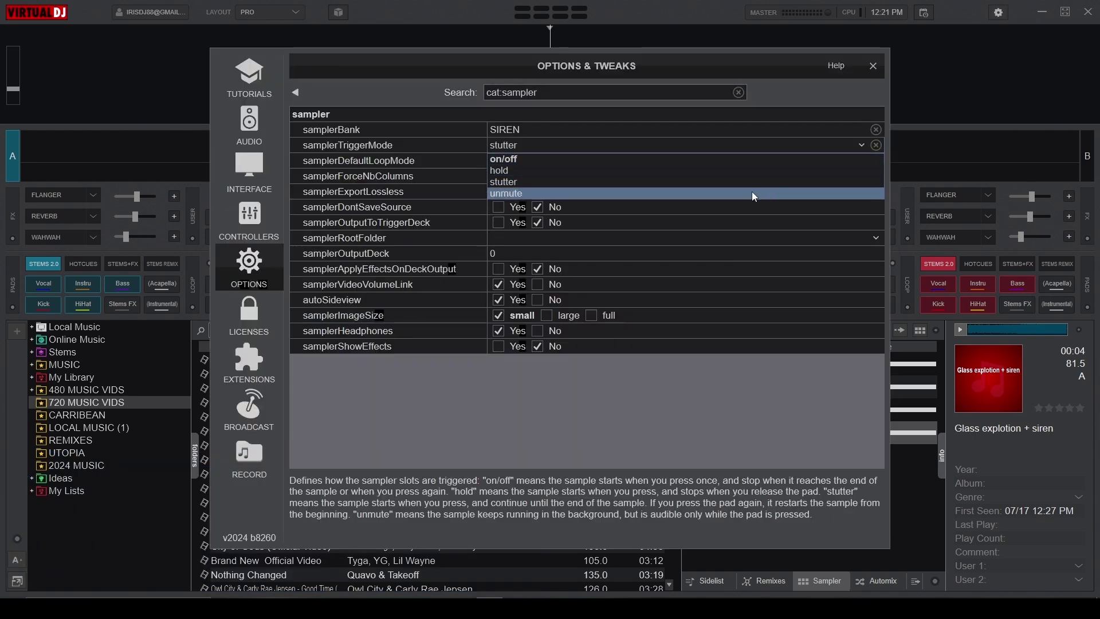
- Choose unmute for samplerTriggerMode, close Options, and trigger then silence 4. Stutter Siren
{"action": "left_click", "coordinate": [766, 194]}
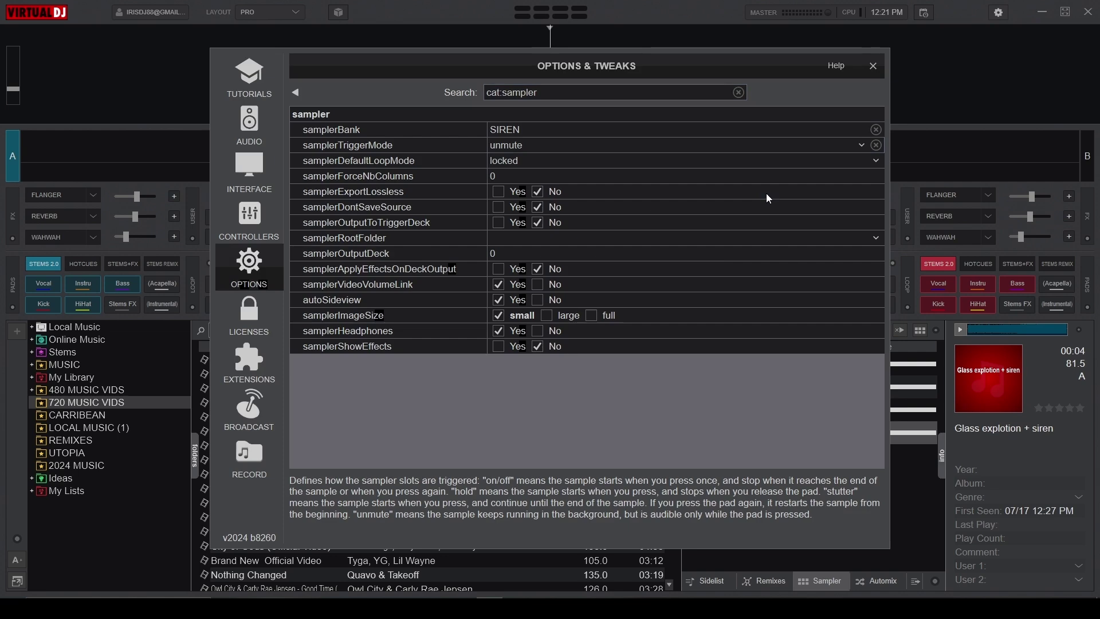
{"action": "left_click", "coordinate": [875, 67]}
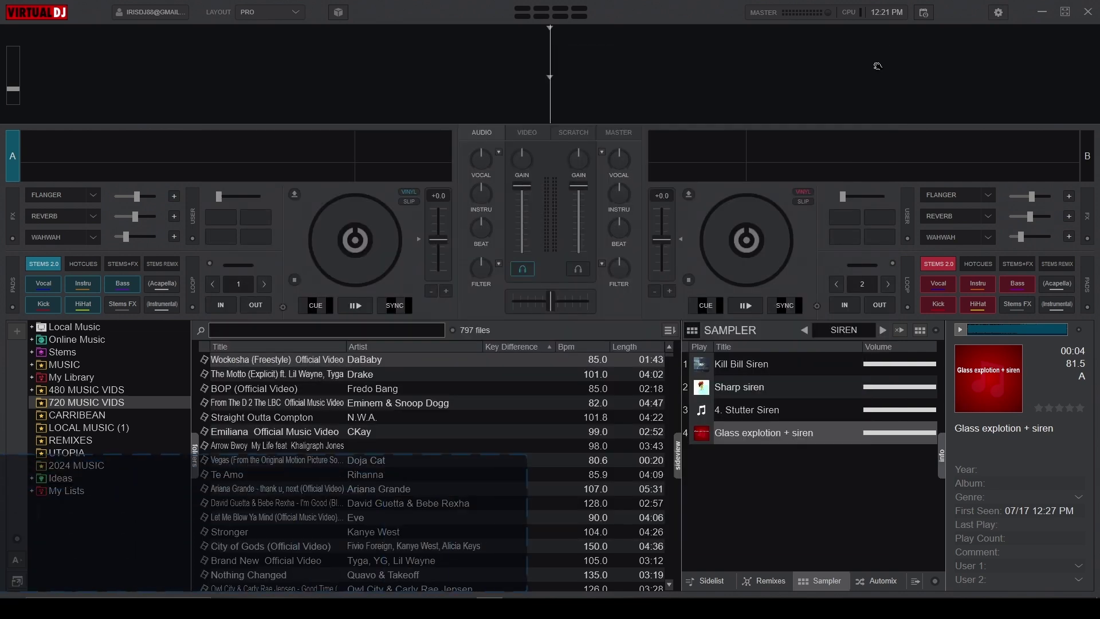
{"action": "left_click", "coordinate": [702, 410]}
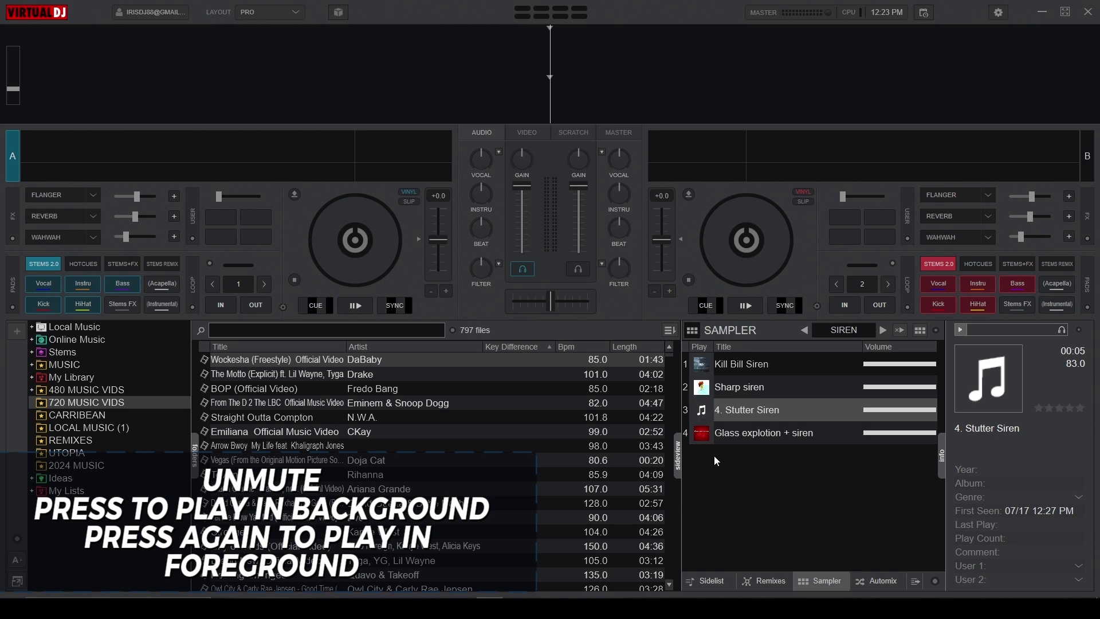
{"action": "left_click", "coordinate": [709, 414]}
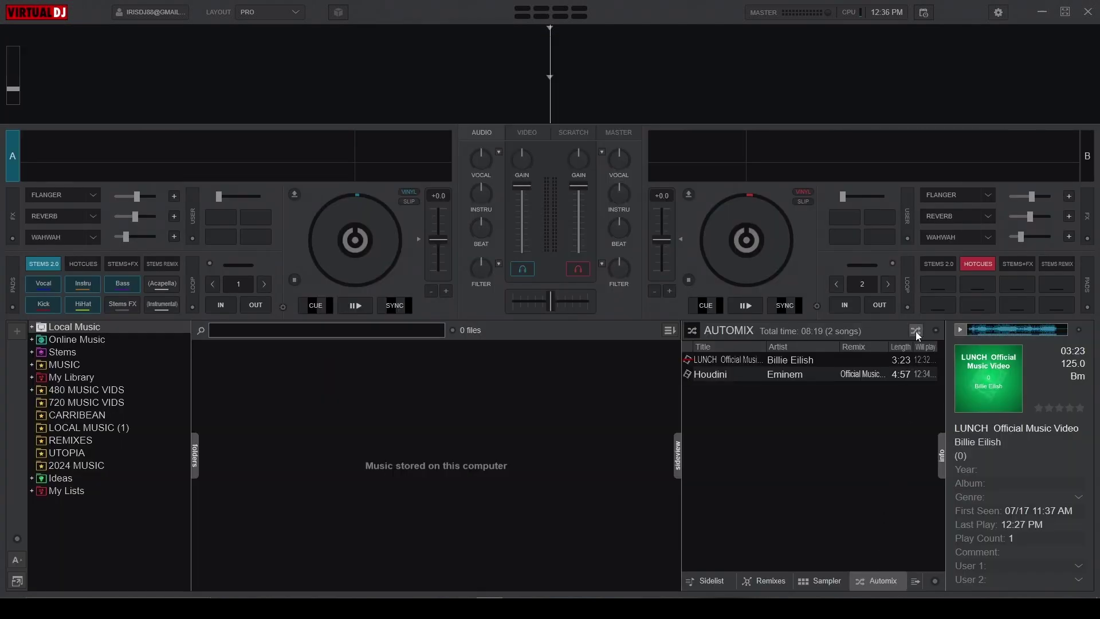
- Review the automix settings, run automix on the two-song playlist, and skip ahead in LUNCH on deck A
{"action": "left_click", "coordinate": [916, 331]}
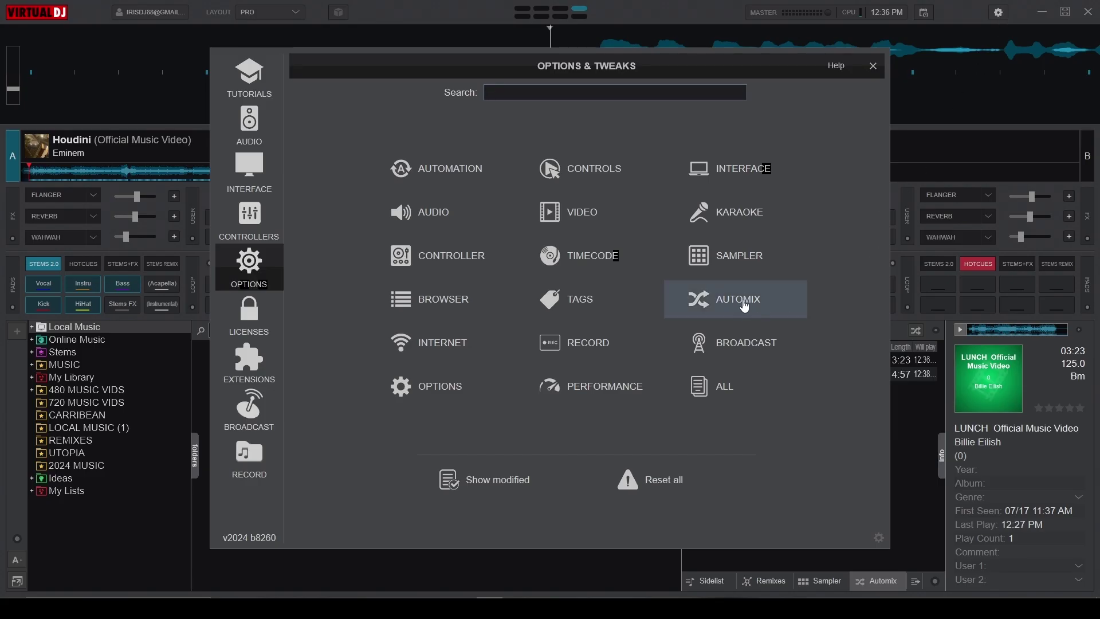
{"action": "left_click", "coordinate": [739, 310]}
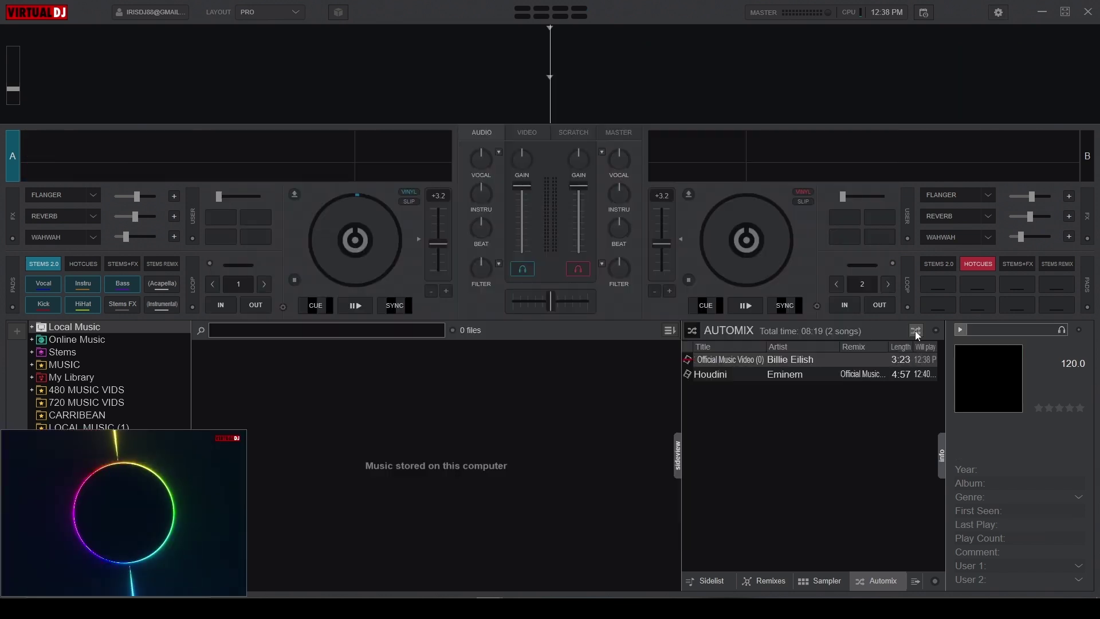
{"action": "left_click", "coordinate": [916, 331]}
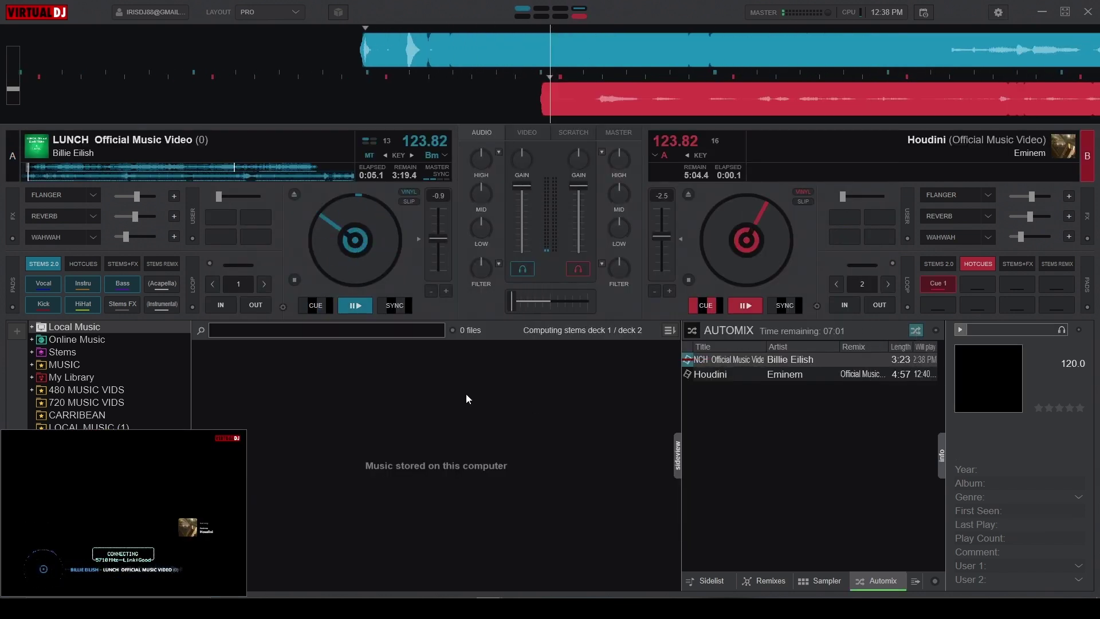
{"action": "left_click", "coordinate": [230, 170]}
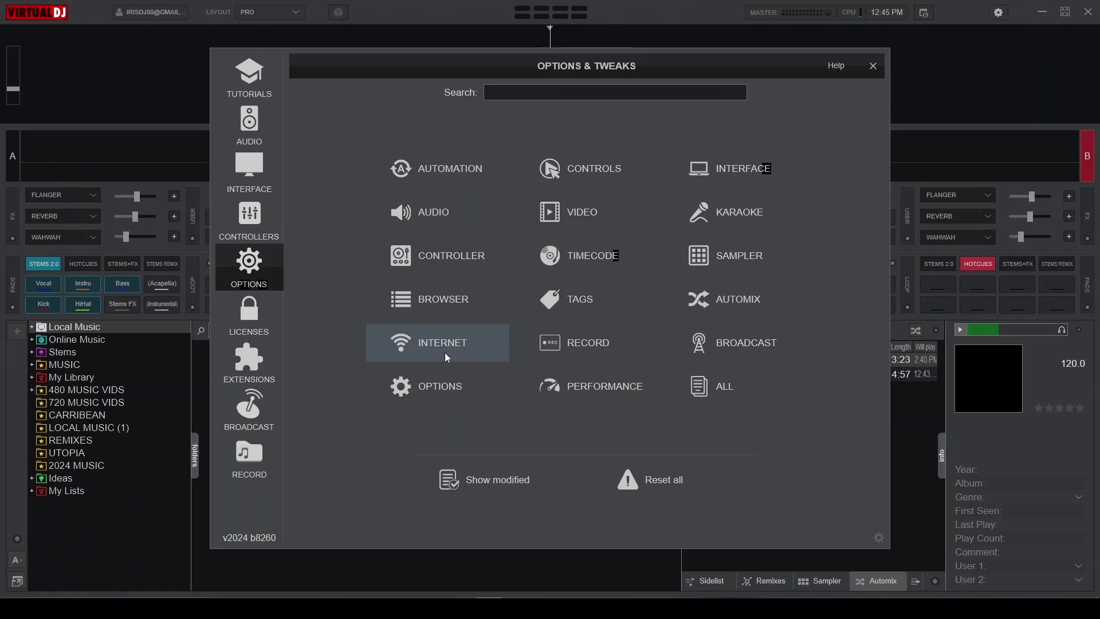
- Set checkUpdates in the internet options to yes (silent)
{"action": "left_click", "coordinate": [445, 353]}
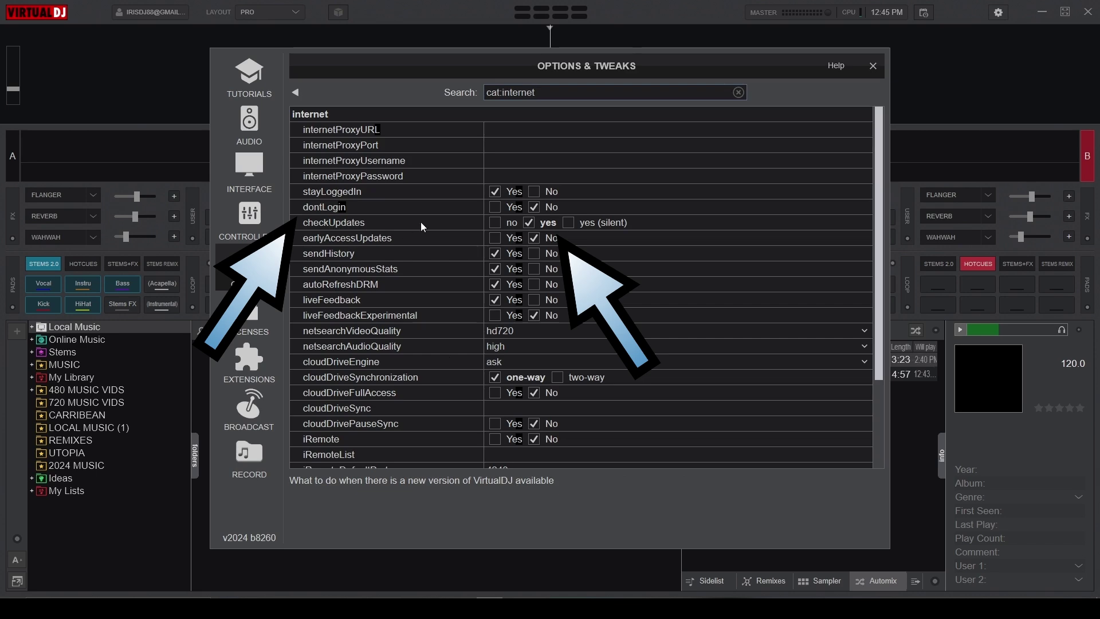
{"action": "left_click", "coordinate": [567, 226]}
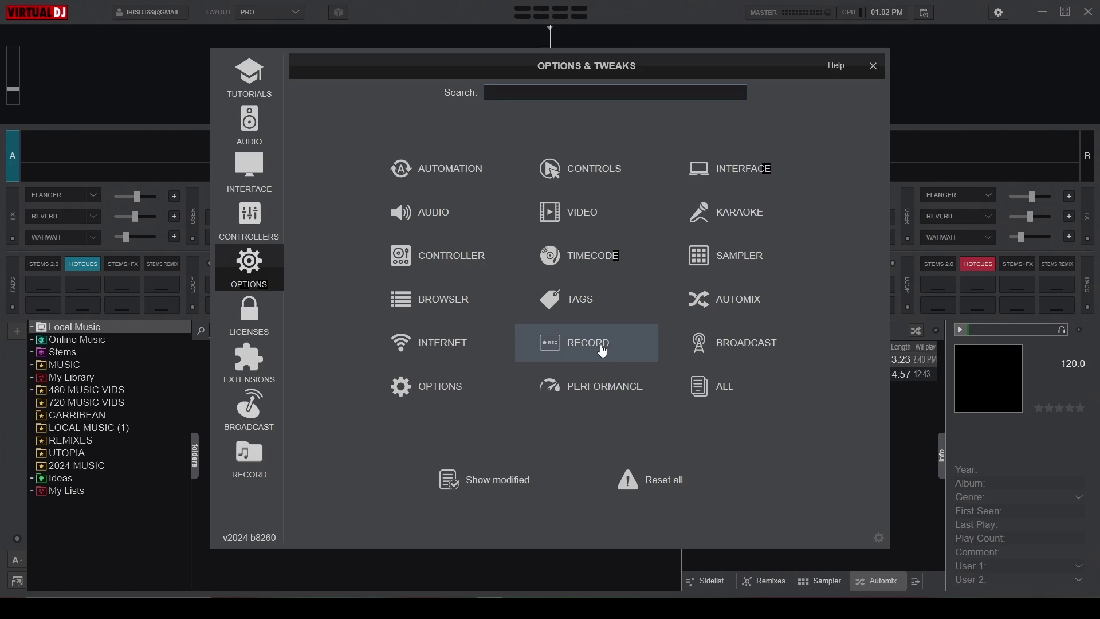
- Set recordQuality to high and recordVideoResolution to 1920x1080 (widescreen)
{"action": "left_click", "coordinate": [603, 351]}
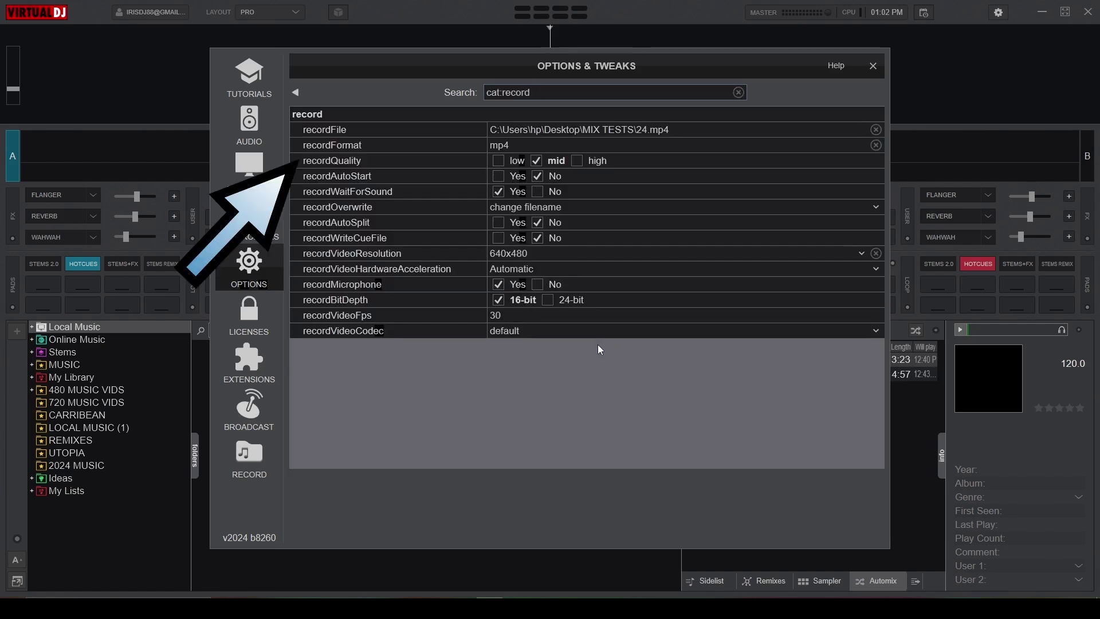
{"action": "mouse_move", "coordinate": [376, 160]}
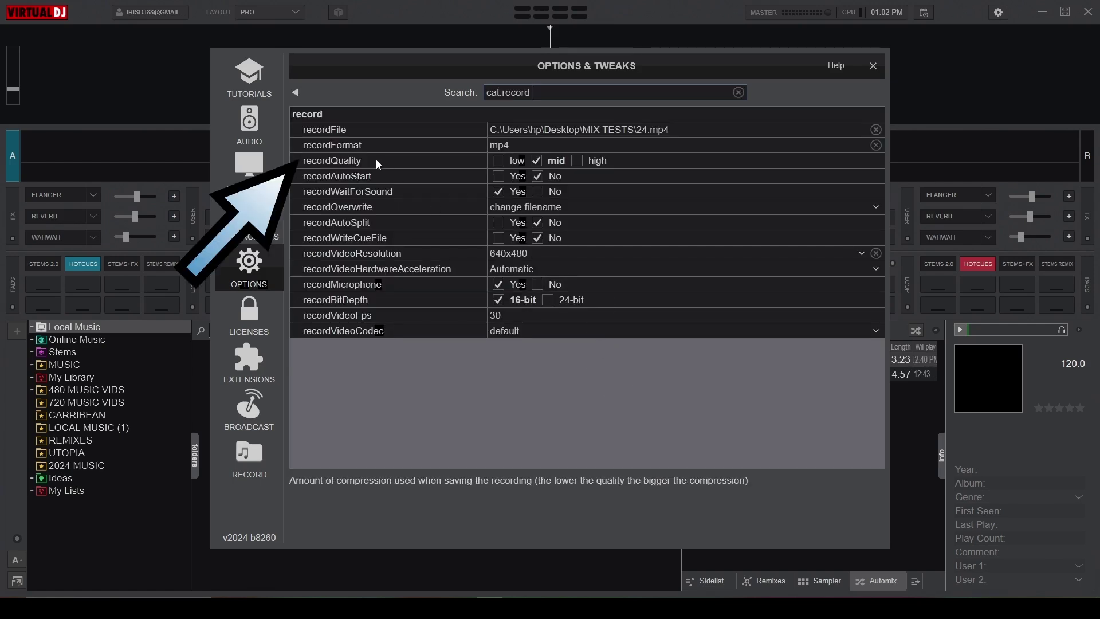
{"action": "left_click", "coordinate": [577, 160]}
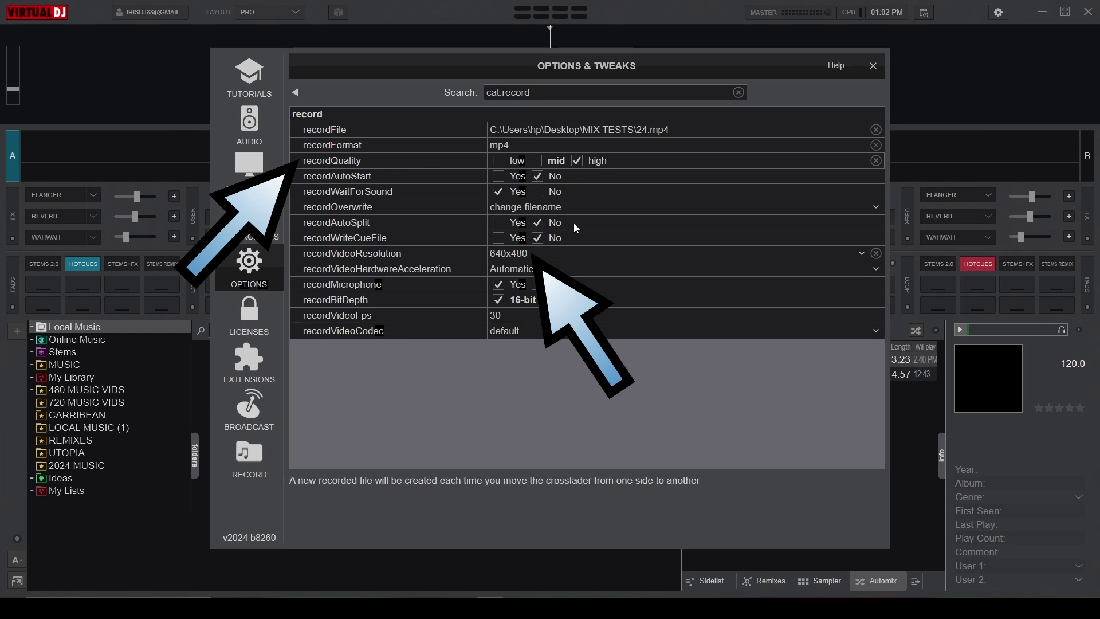
{"action": "left_click", "coordinate": [854, 253]}
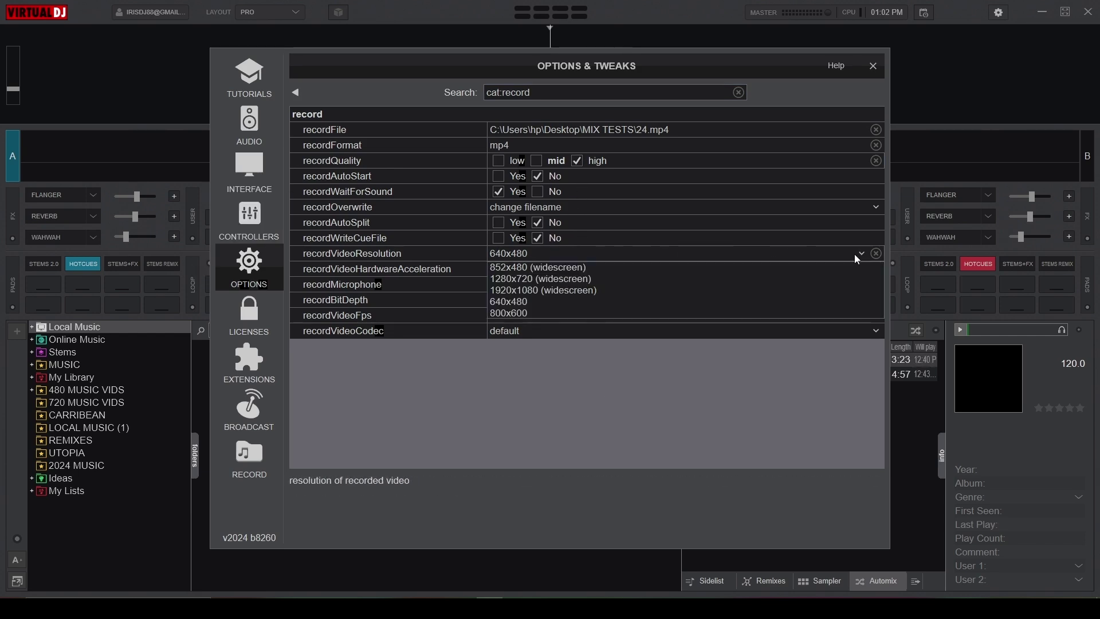
{"action": "left_click", "coordinate": [798, 290]}
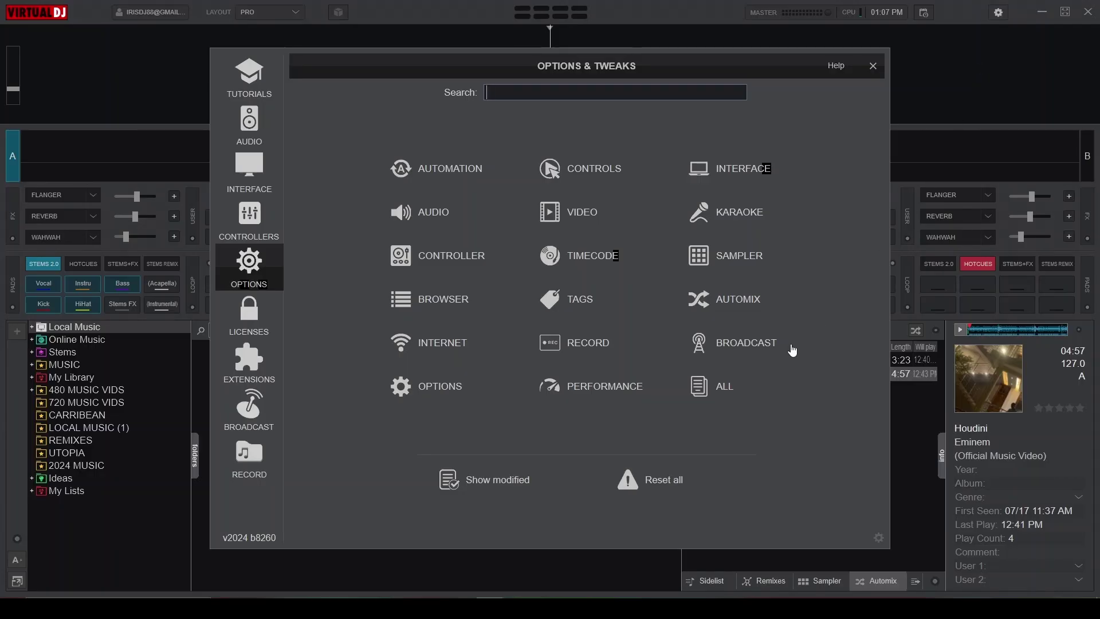
- Review the stemsRealtimeSeparation modes under Performance, then play Houdini on deck A
{"action": "left_click", "coordinate": [606, 397]}
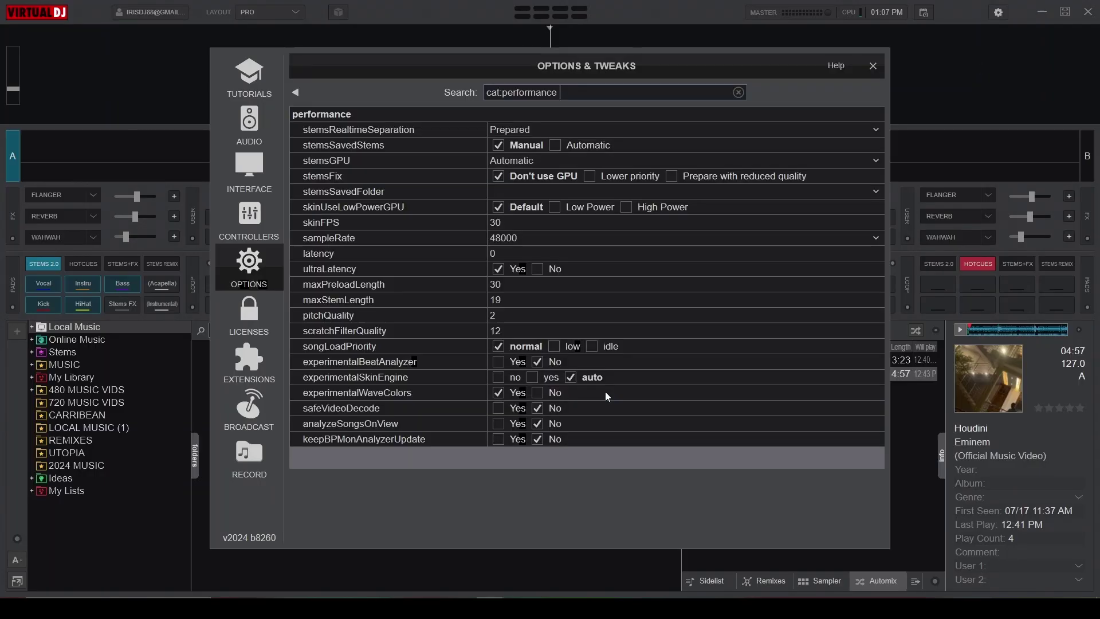
{"action": "left_click", "coordinate": [744, 126]}
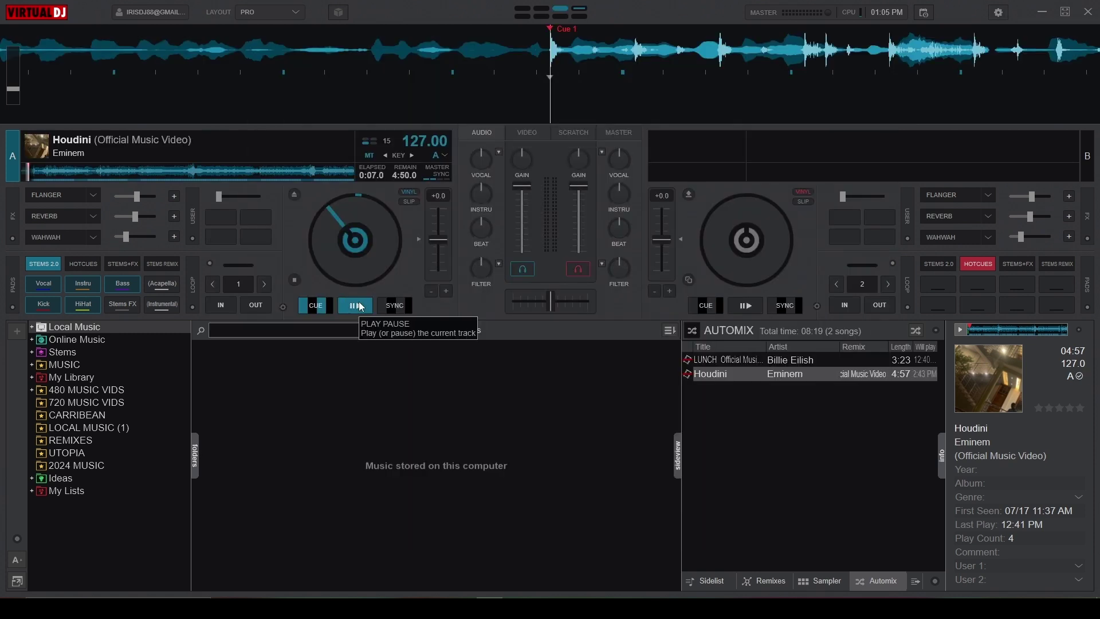
{"action": "left_click", "coordinate": [360, 307]}
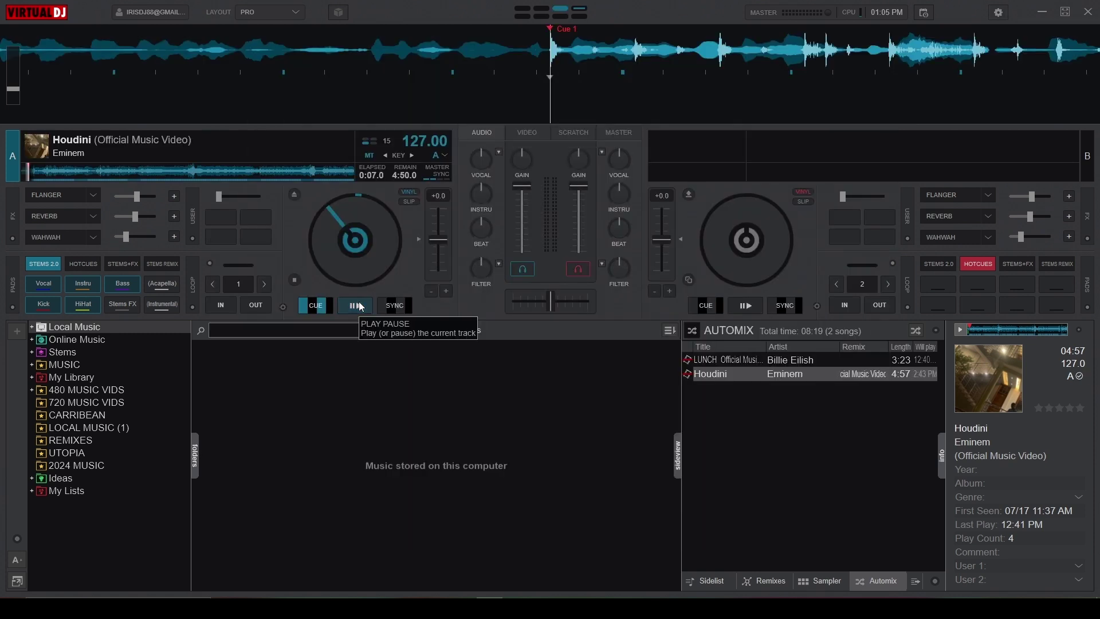